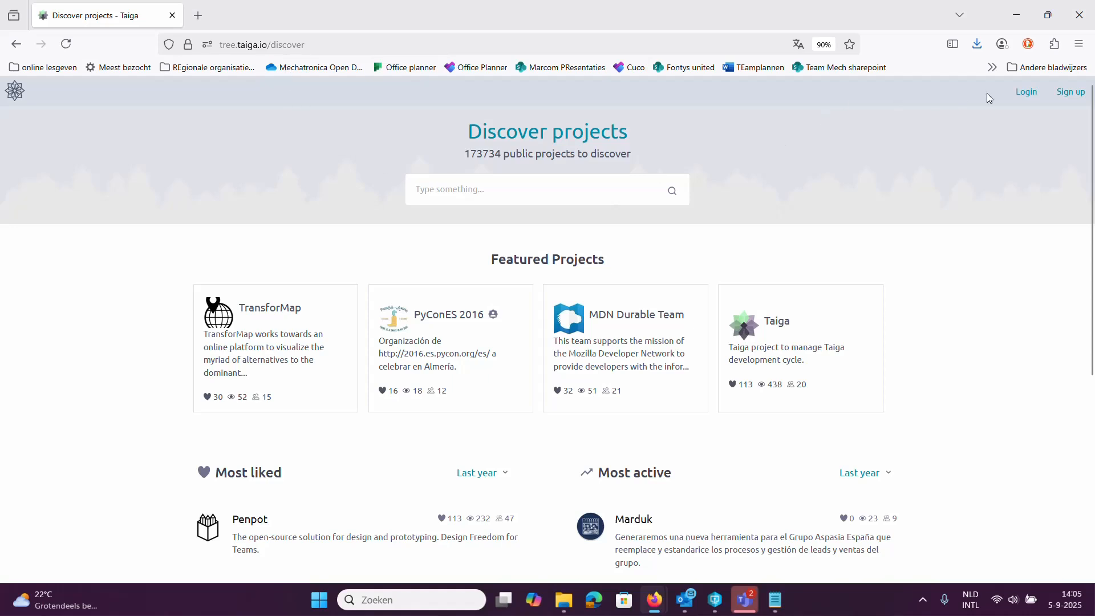
# Sign in to Taiga with the browser's saved login to reach the Projects Dashboard.
pyautogui.click(1026, 93)
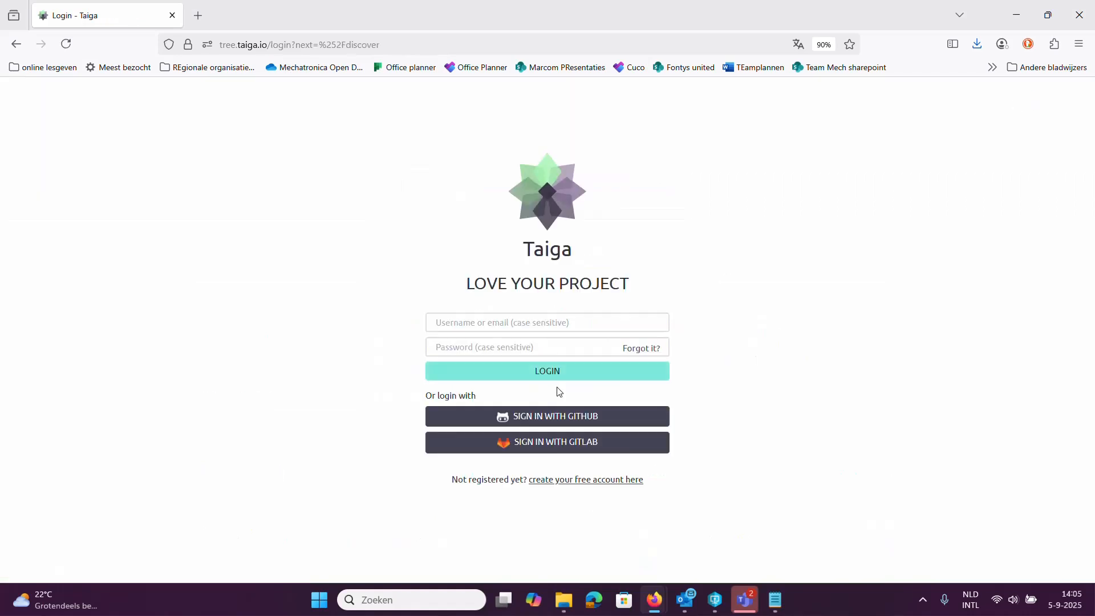
pyautogui.click(538, 326)
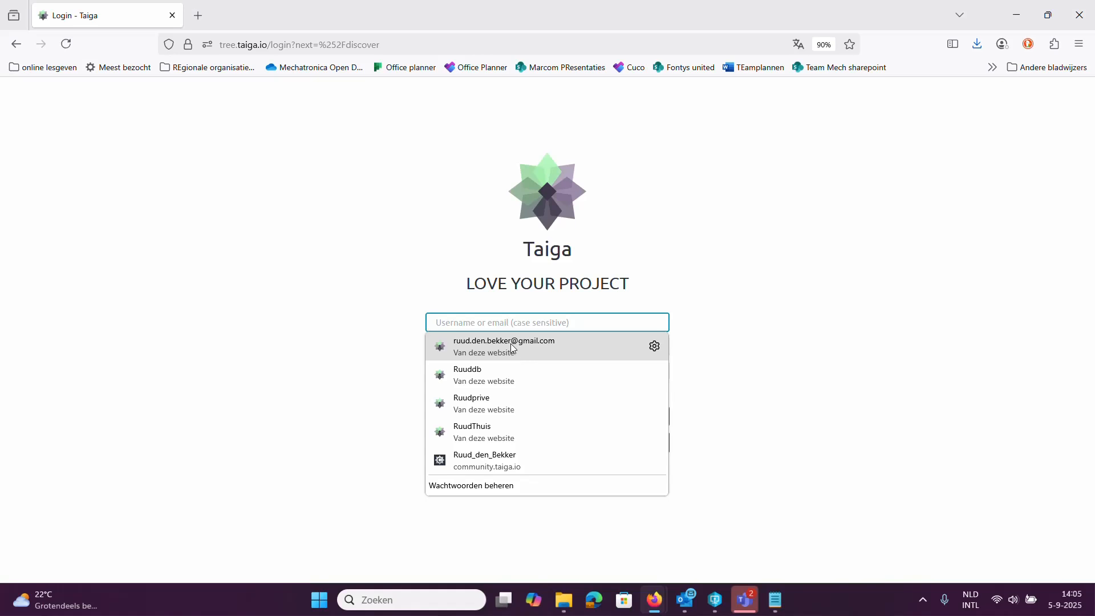
pyautogui.click(473, 376)
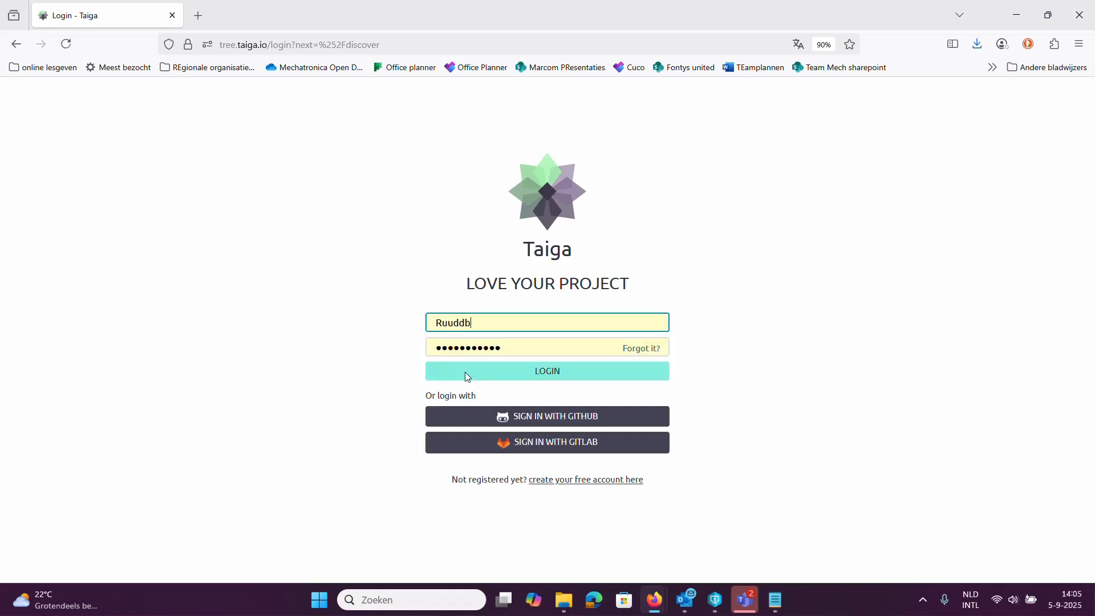
pyautogui.click(538, 374)
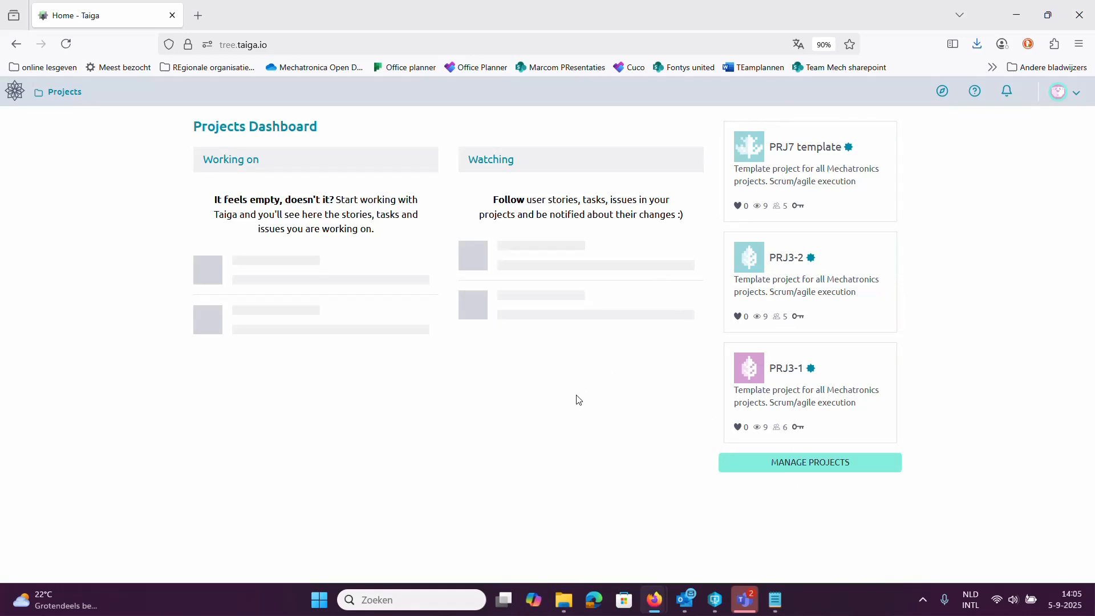
# Open the PRJ7 template project and its Project details settings page.
pyautogui.click(805, 151)
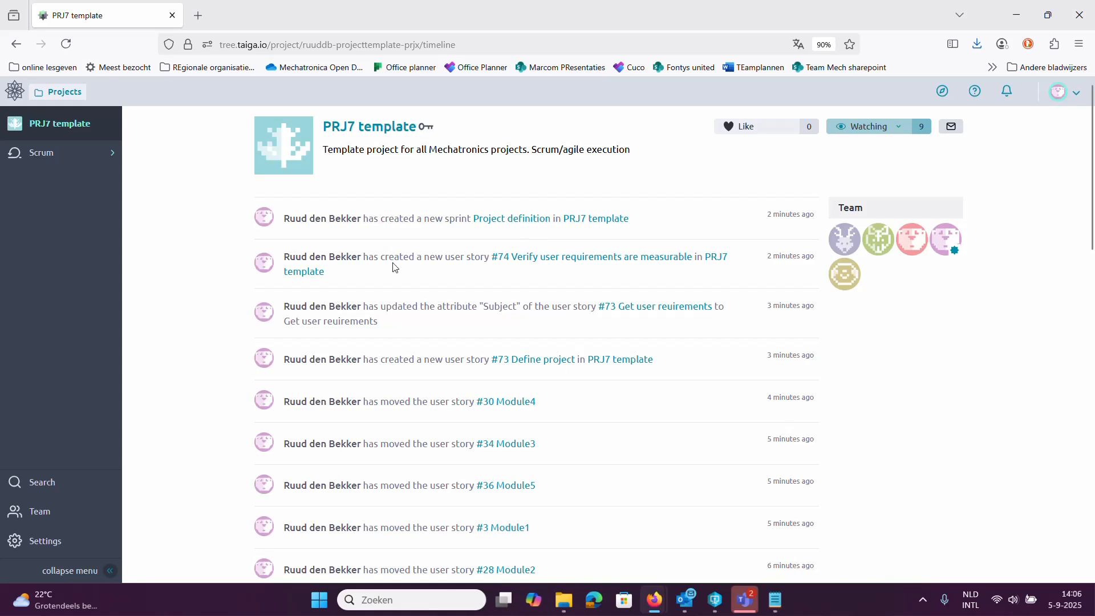
pyautogui.click(54, 154)
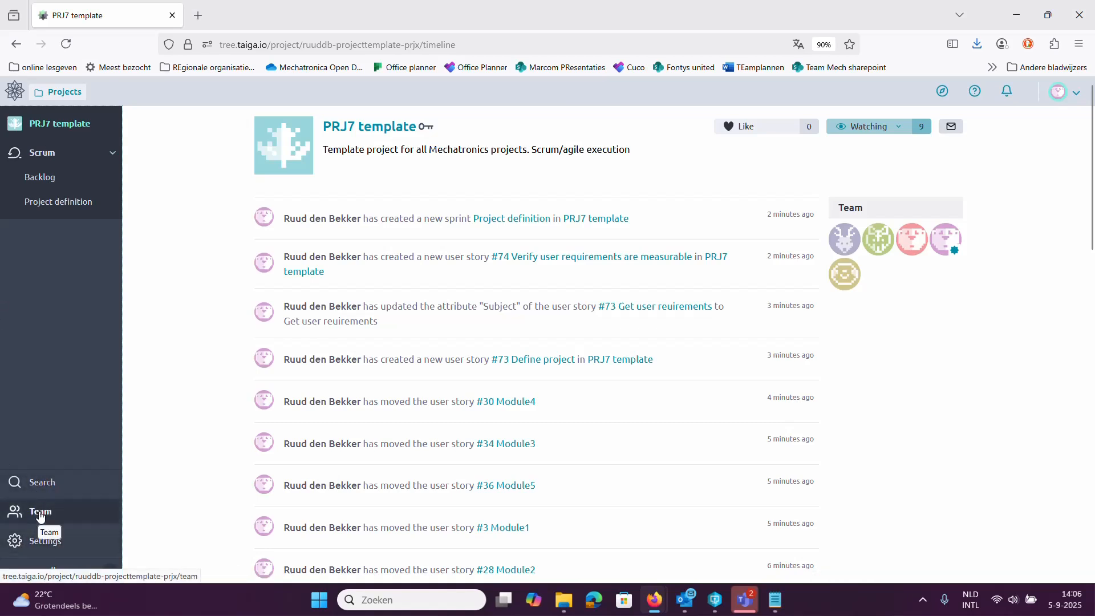
pyautogui.click(54, 549)
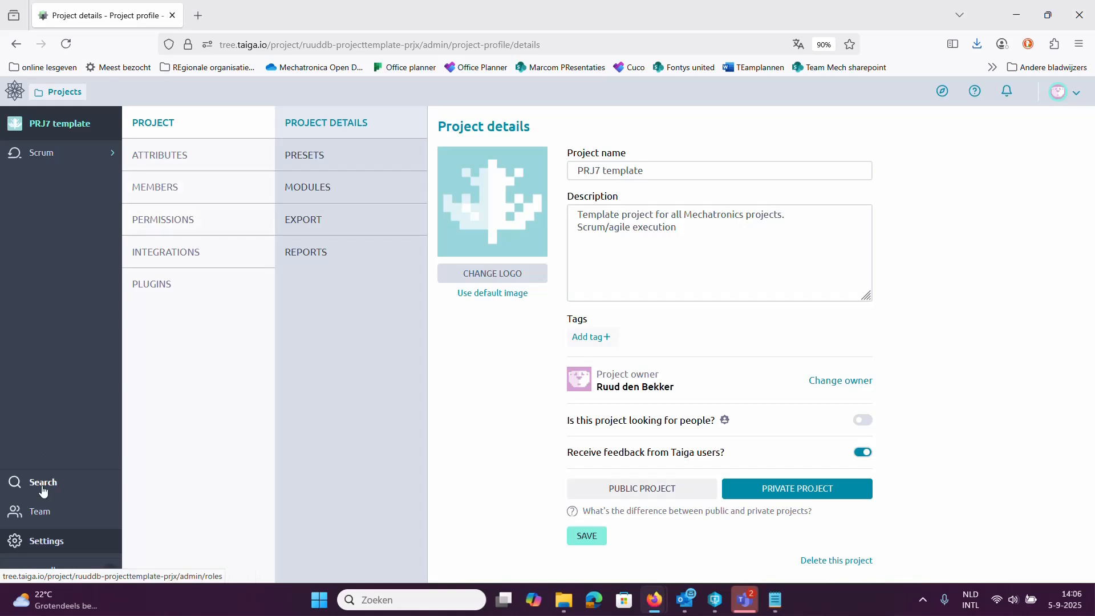
# Invite a new member to PRJ7 template by e-mail with the Team Member role.
pyautogui.click(137, 194)
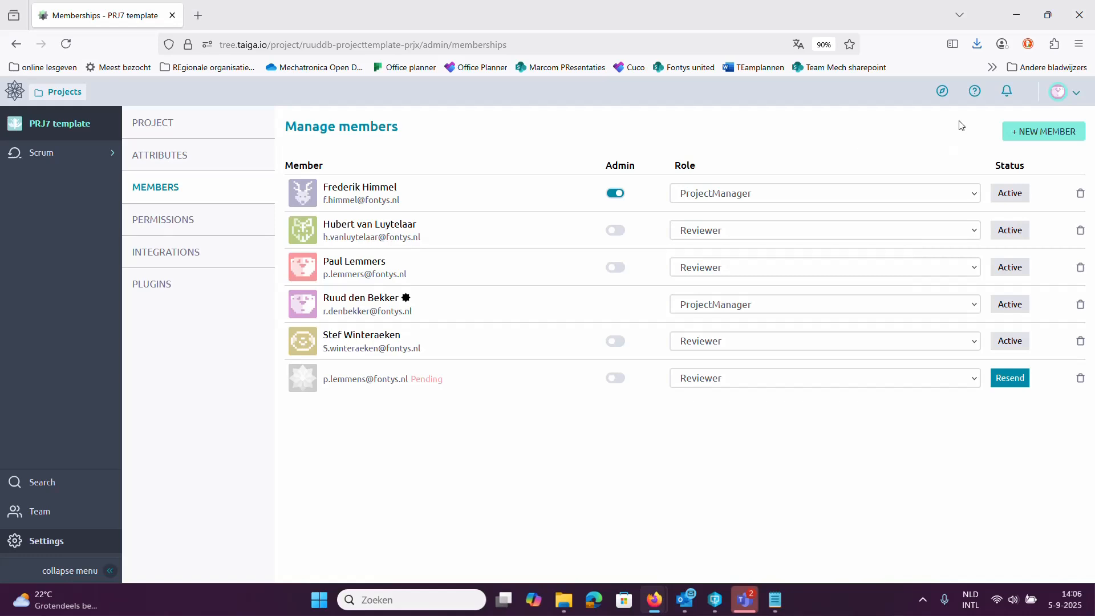
pyautogui.click(1044, 132)
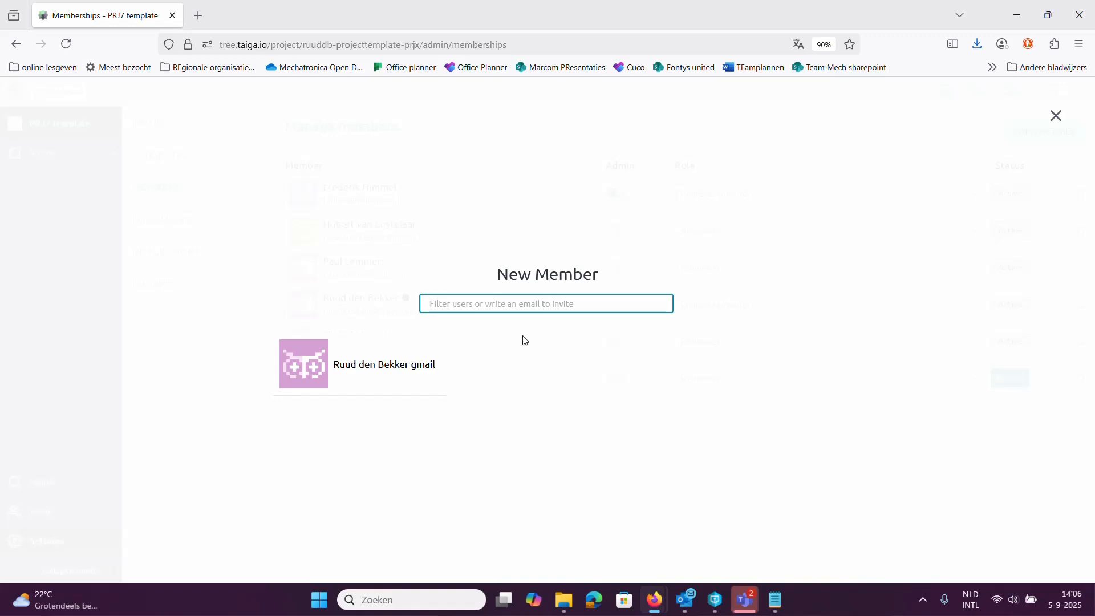
pyautogui.write('xx.yy')
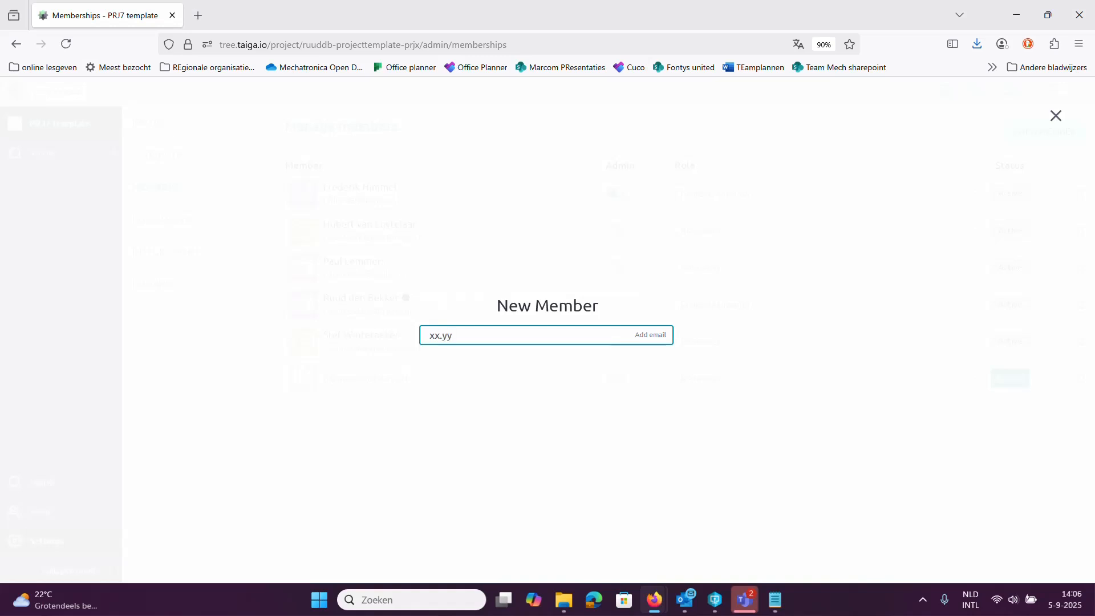
pyautogui.write('@xx.xx')
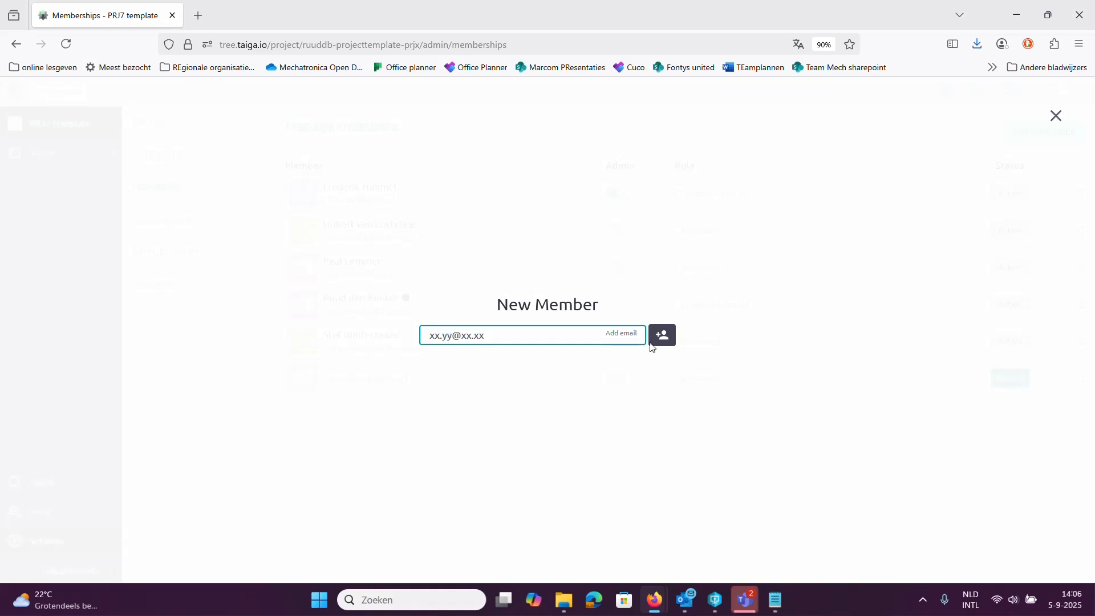
pyautogui.click(663, 338)
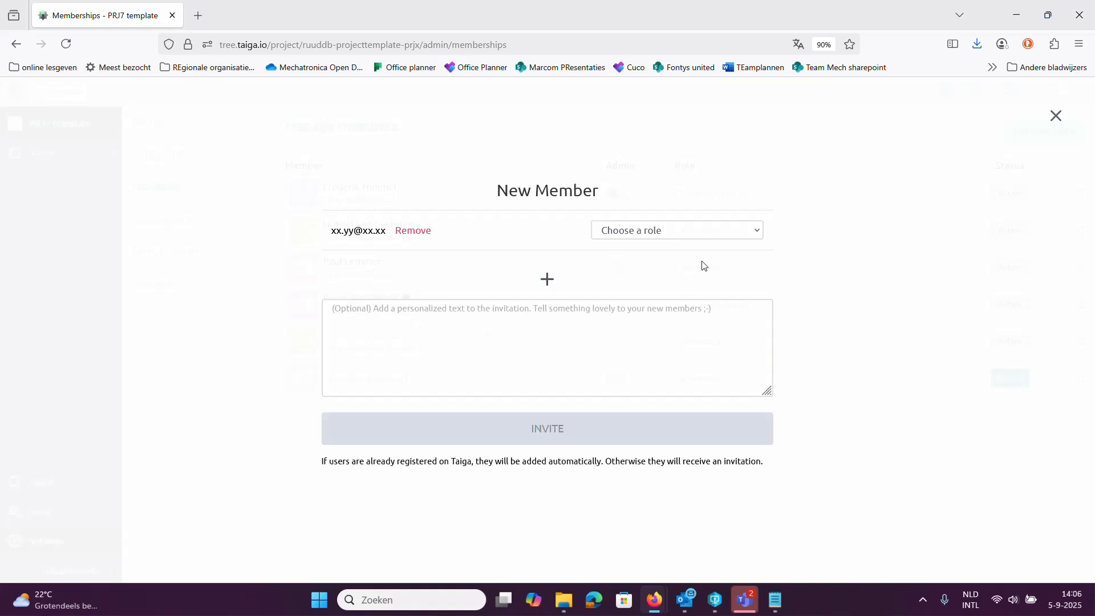
pyautogui.click(716, 234)
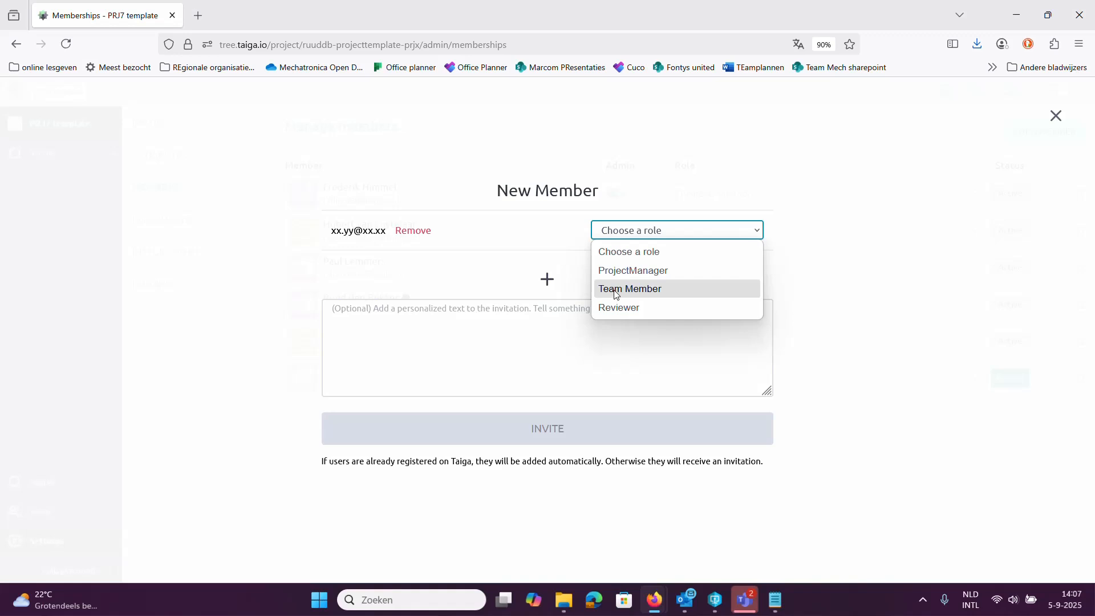
pyautogui.click(616, 289)
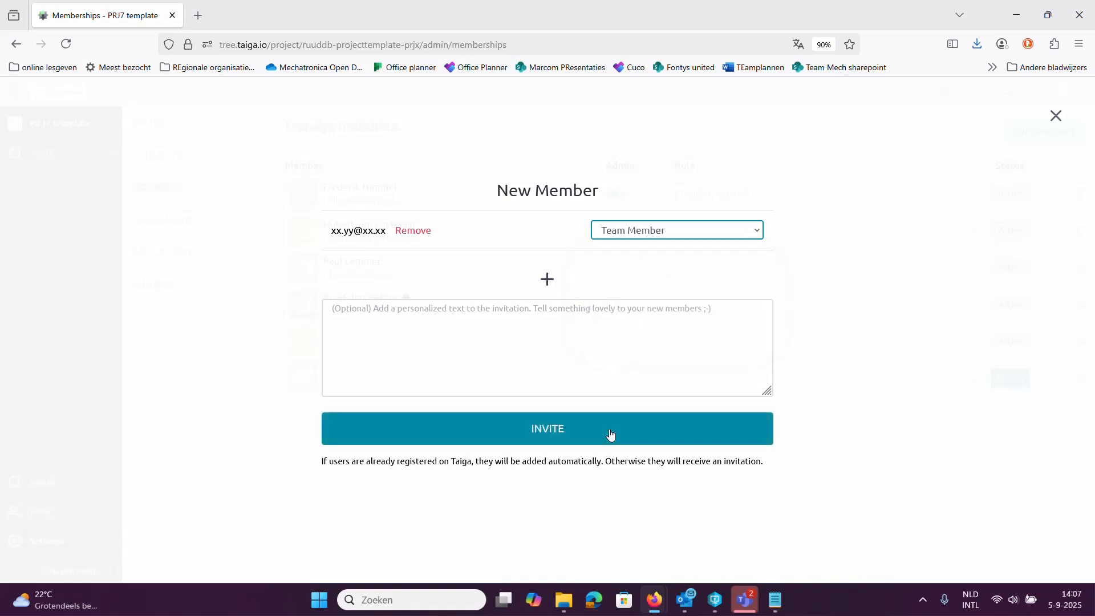
pyautogui.click(611, 435)
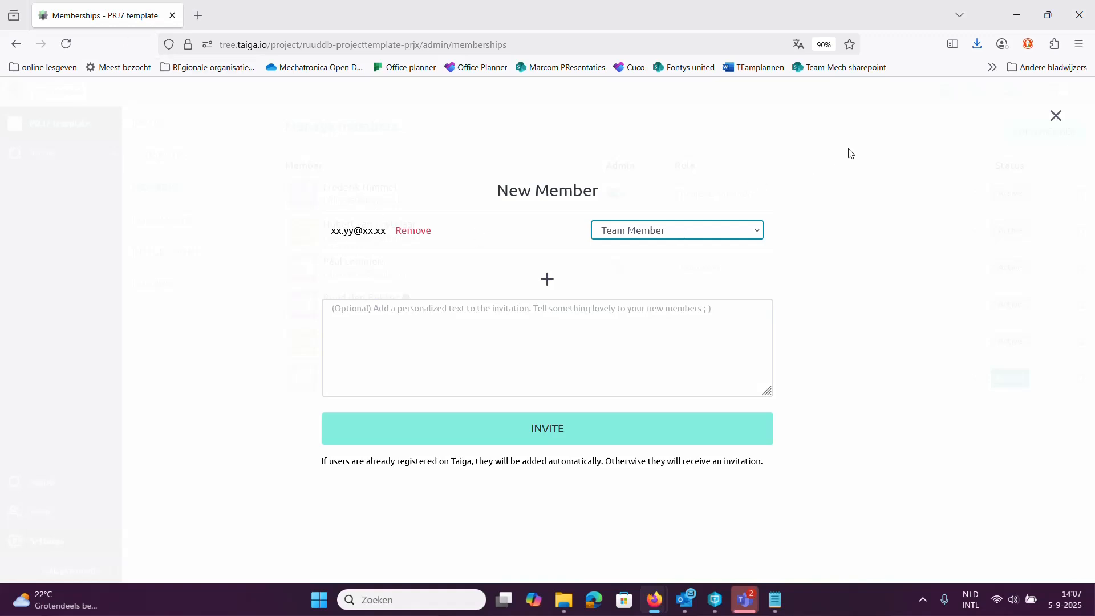
pyautogui.click(1056, 116)
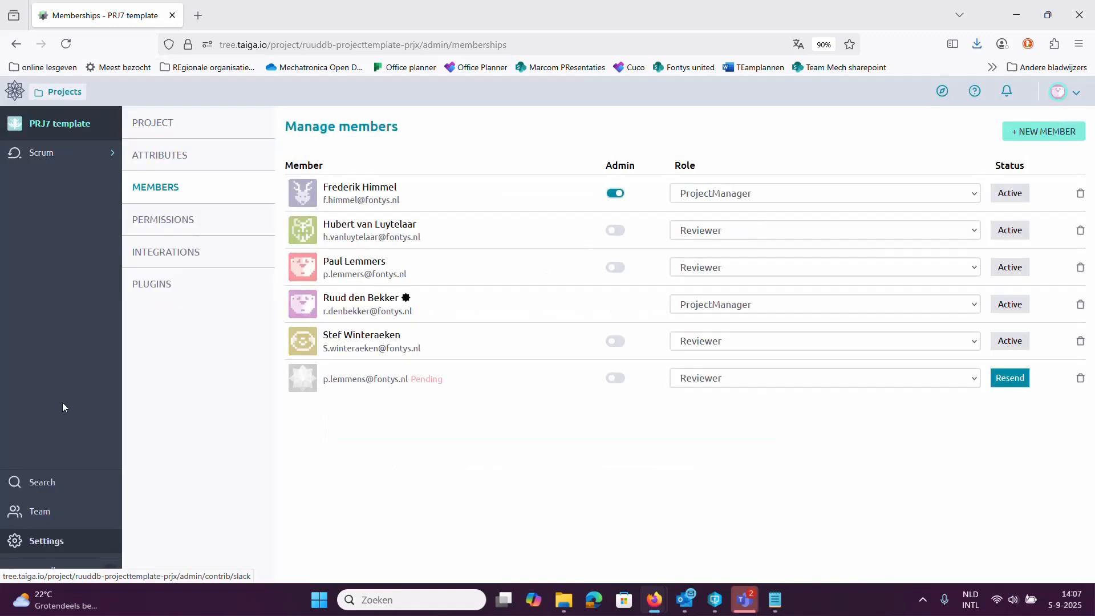
# Open the PRJ7 template backlog and glance at the Project definition sprint's settings without changes.
pyautogui.click(43, 154)
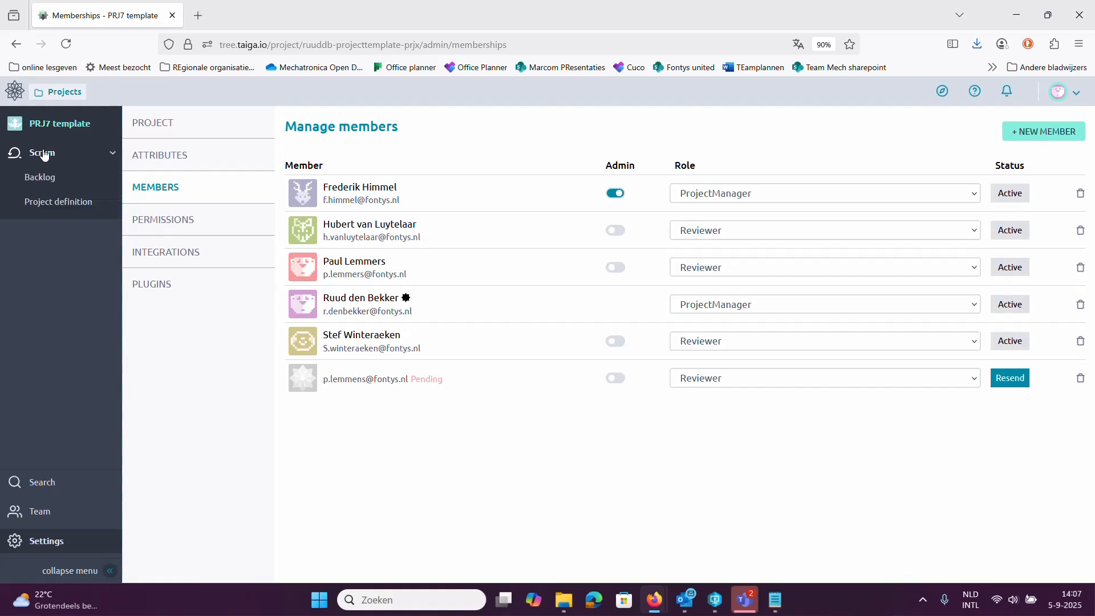
pyautogui.click(39, 178)
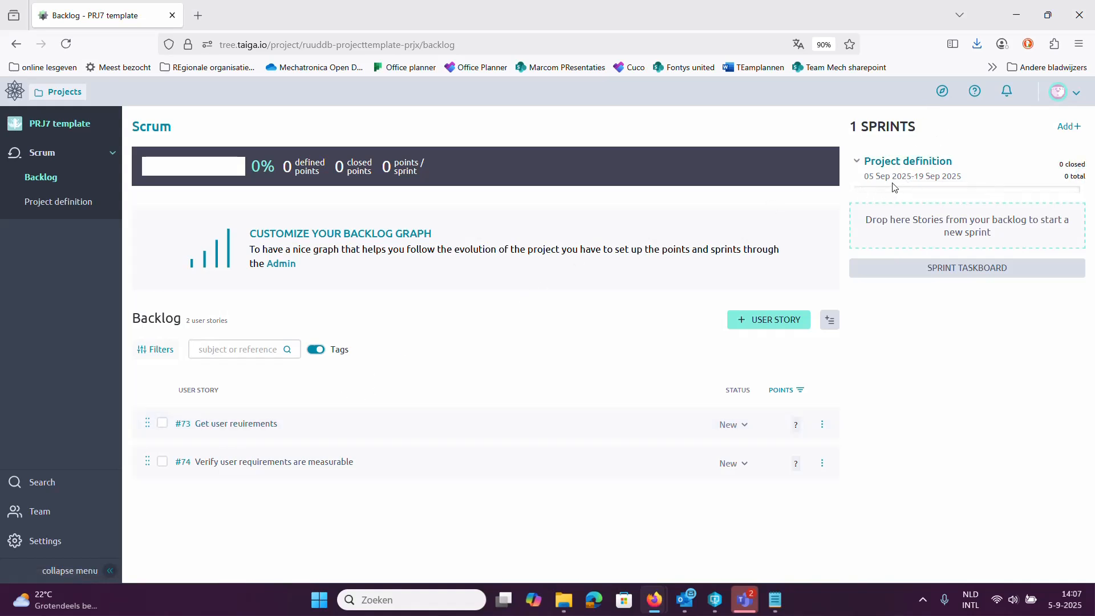
pyautogui.click(1079, 171)
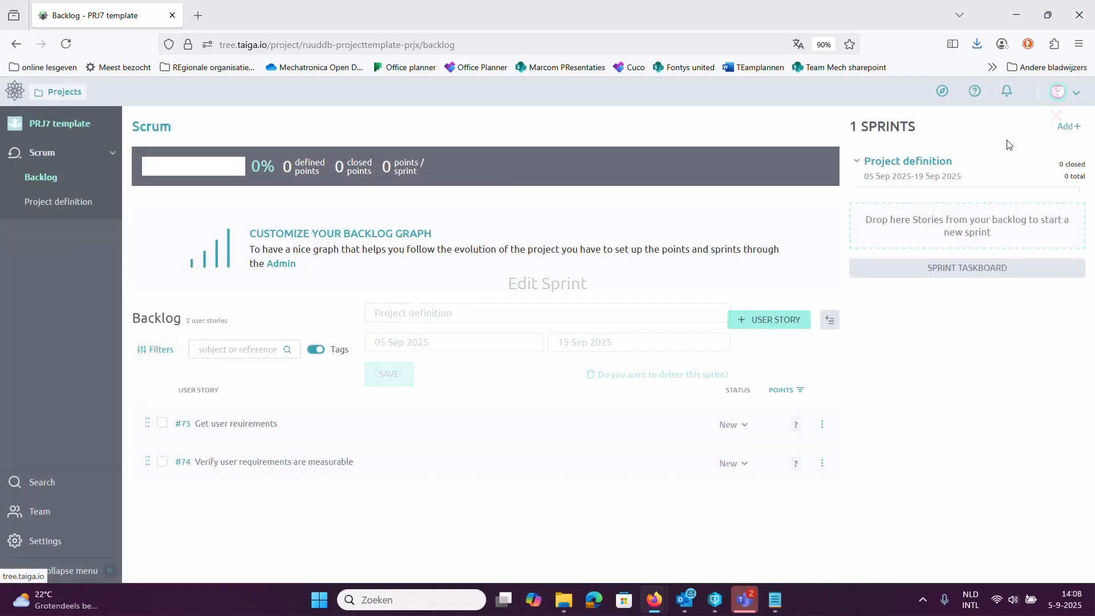
pyautogui.click(1055, 117)
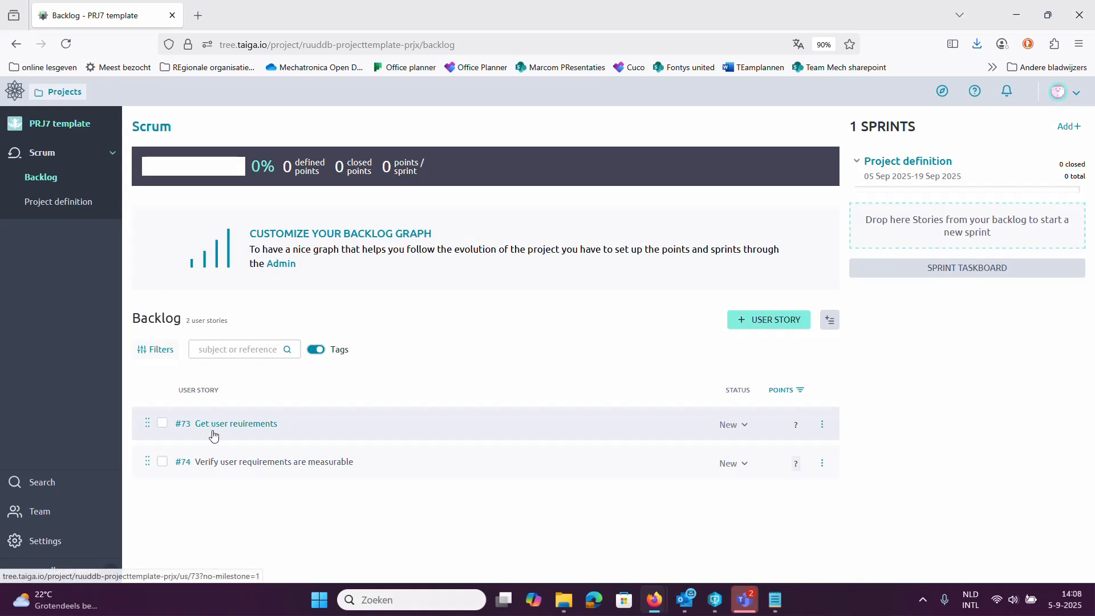
# Move stories #73 and #74 into the Project definition sprint and view its taskboard.
pyautogui.moveTo(213, 428); pyautogui.dragTo(942, 227)
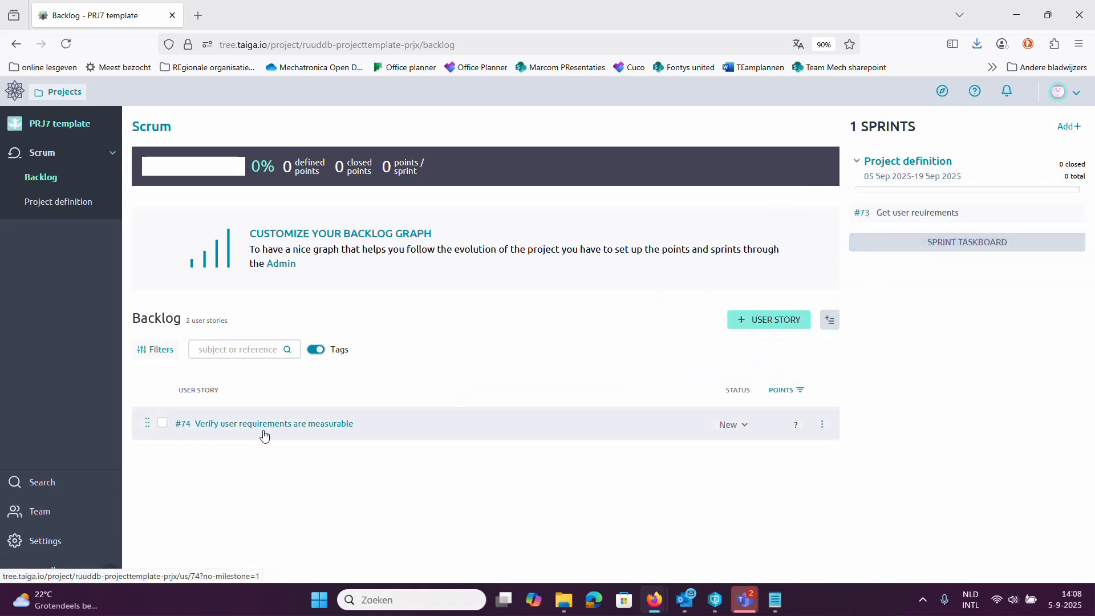
pyautogui.moveTo(262, 429); pyautogui.dragTo(907, 228)
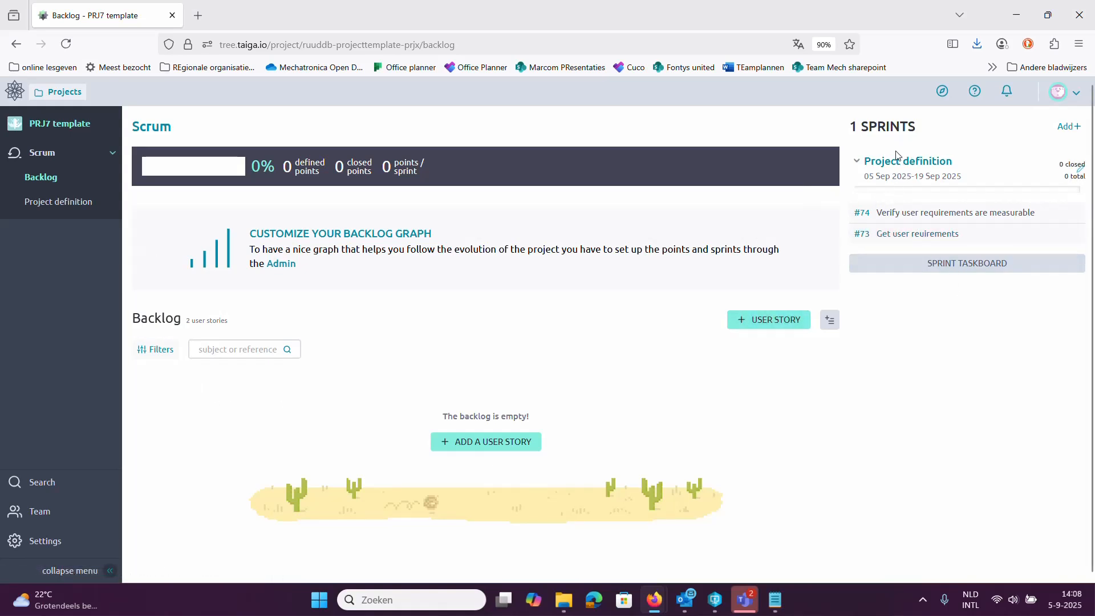
pyautogui.click(34, 201)
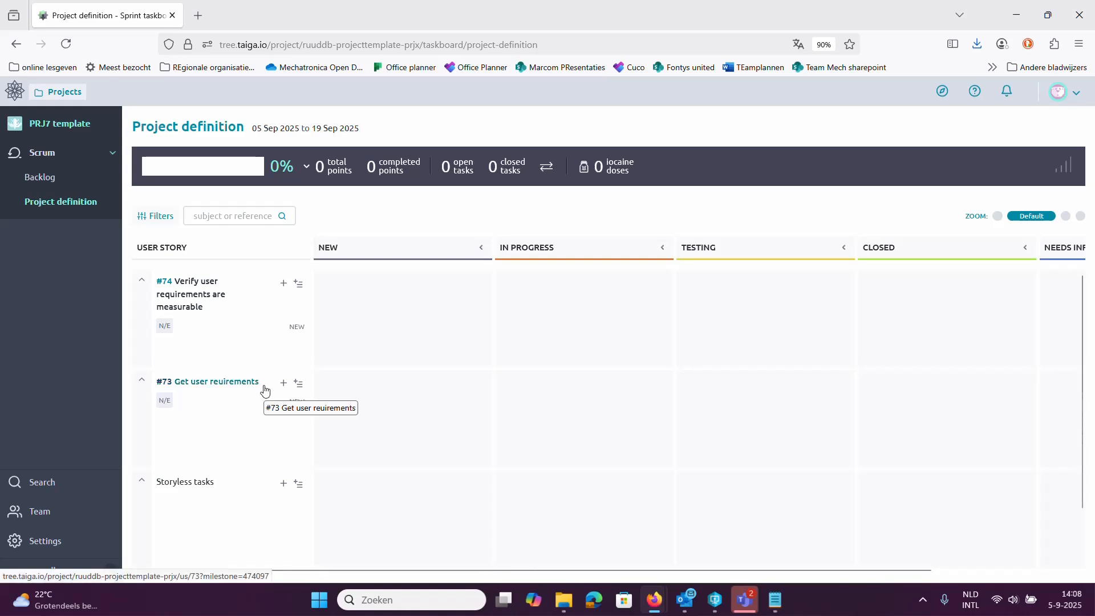
# Create the task 'visit customer' under story #73 on the Project definition taskboard.
pyautogui.click(282, 383)
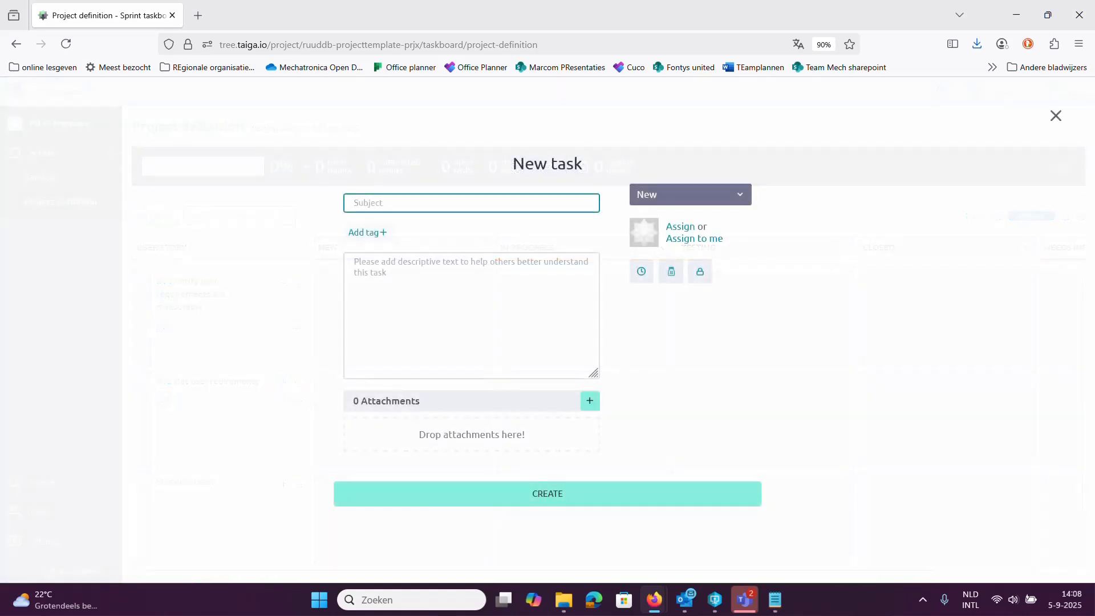
pyautogui.click(1056, 116)
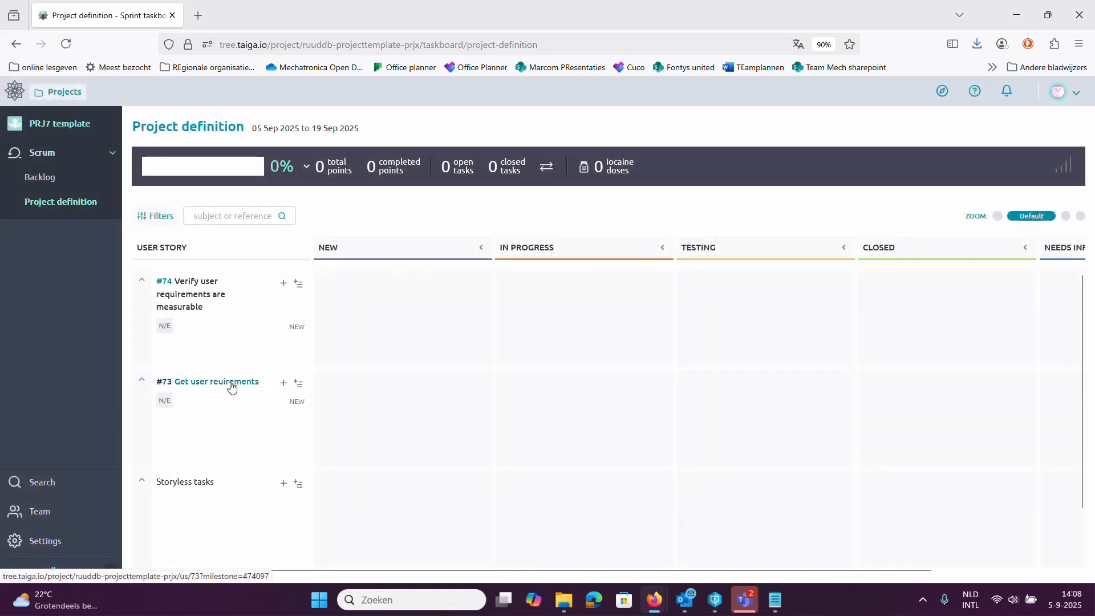
pyautogui.click(283, 384)
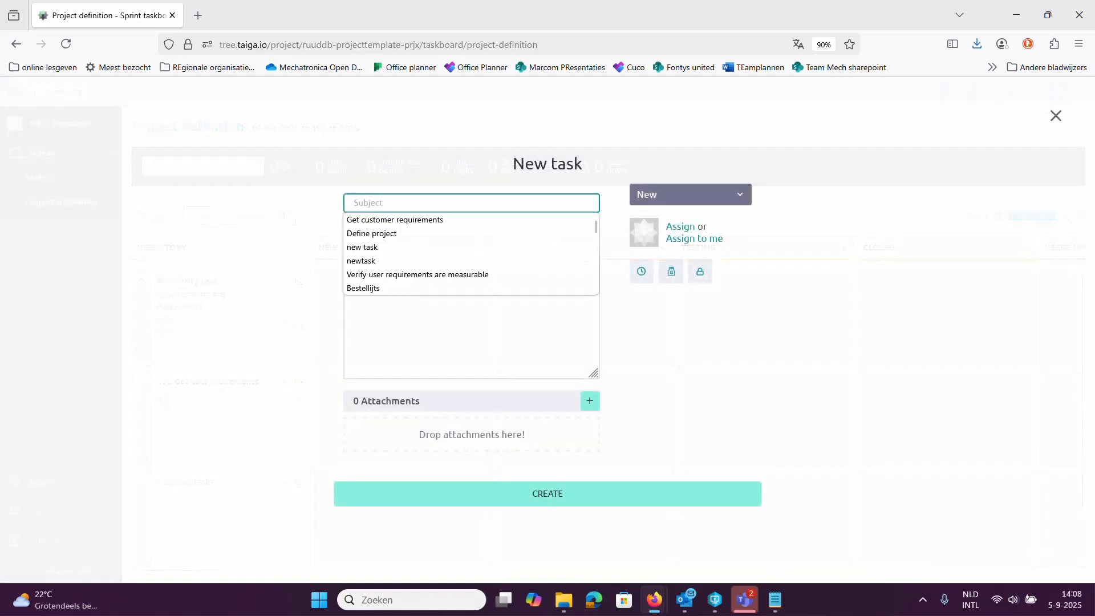
pyautogui.write('visit cu')
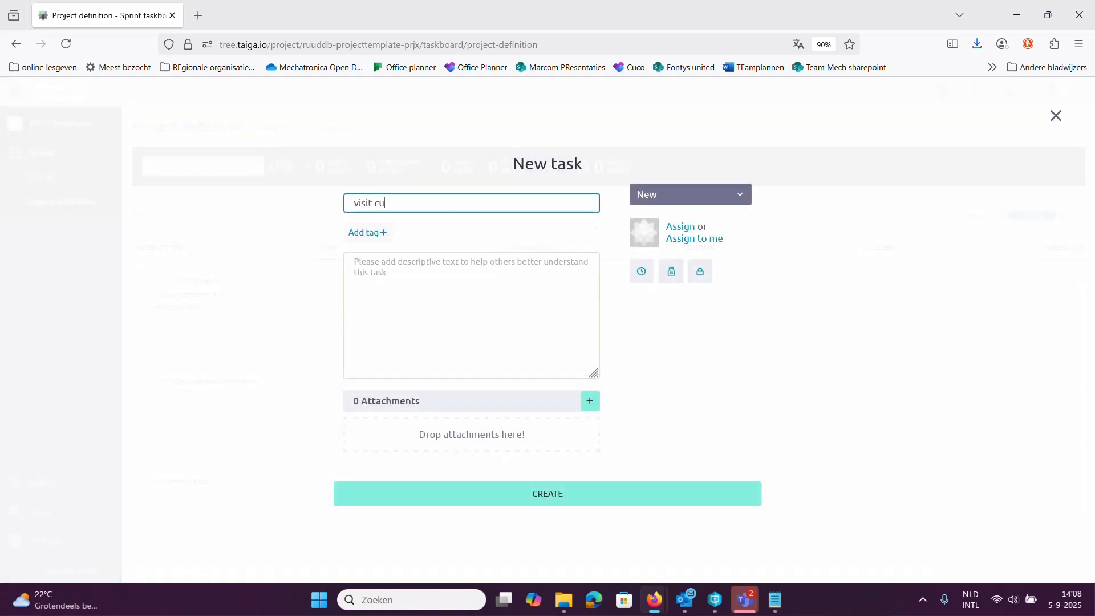
pyautogui.write('stomer')
pyautogui.click(539, 495)
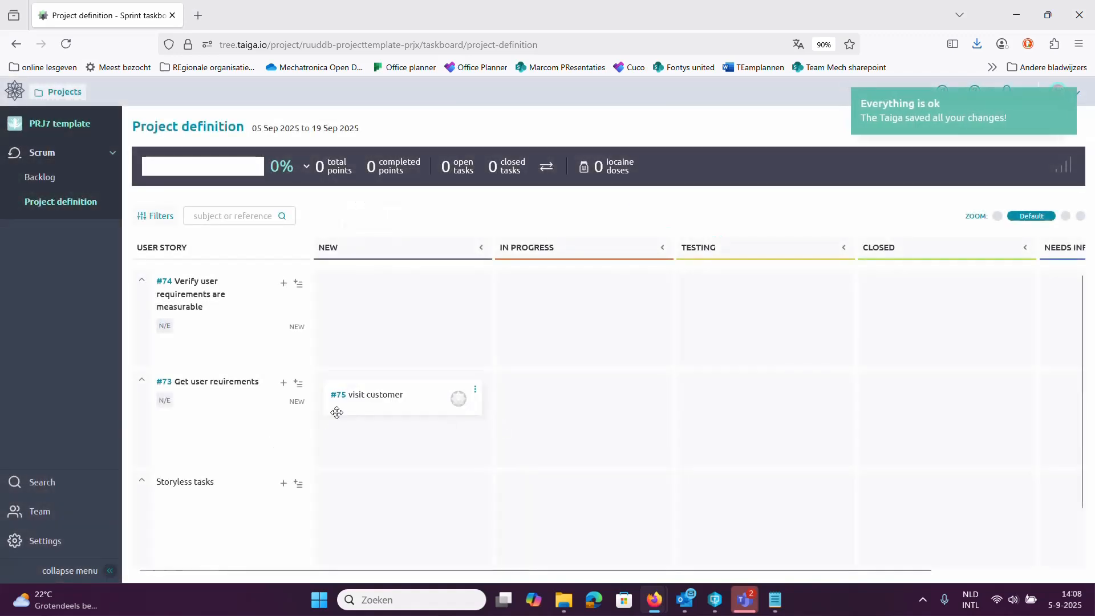
pyautogui.moveTo(350, 397); pyautogui.dragTo(456, 397)
pyautogui.moveTo(541, 400); pyautogui.dragTo(884, 396)
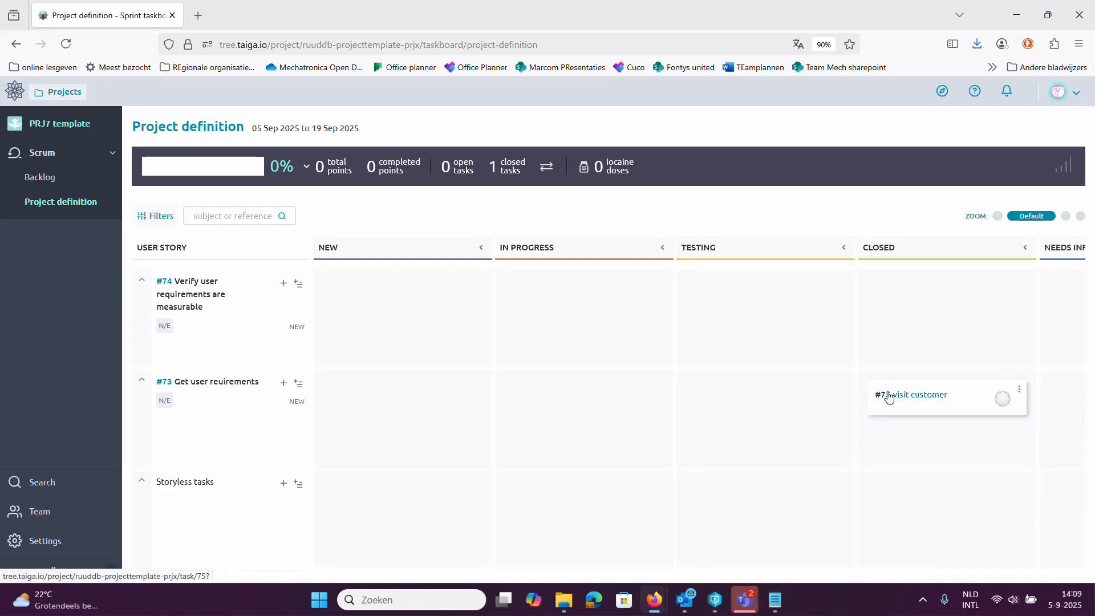
pyautogui.moveTo(888, 398); pyautogui.dragTo(336, 377)
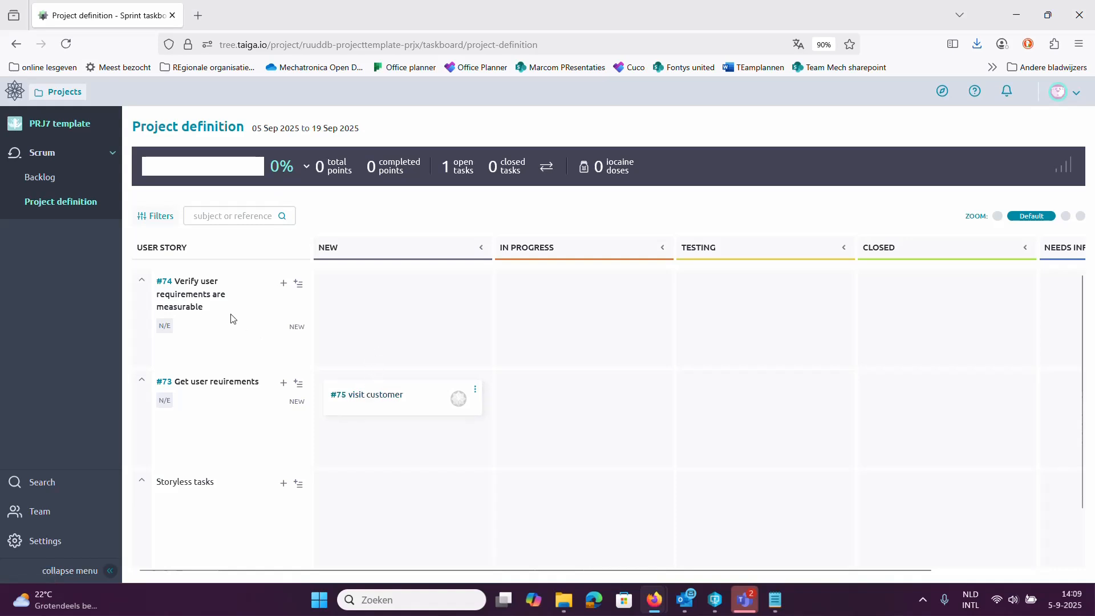
# Create a sprint named 'Analysis' running 19 Sep to 03 Oct 2025 from the backlog.
pyautogui.click(39, 180)
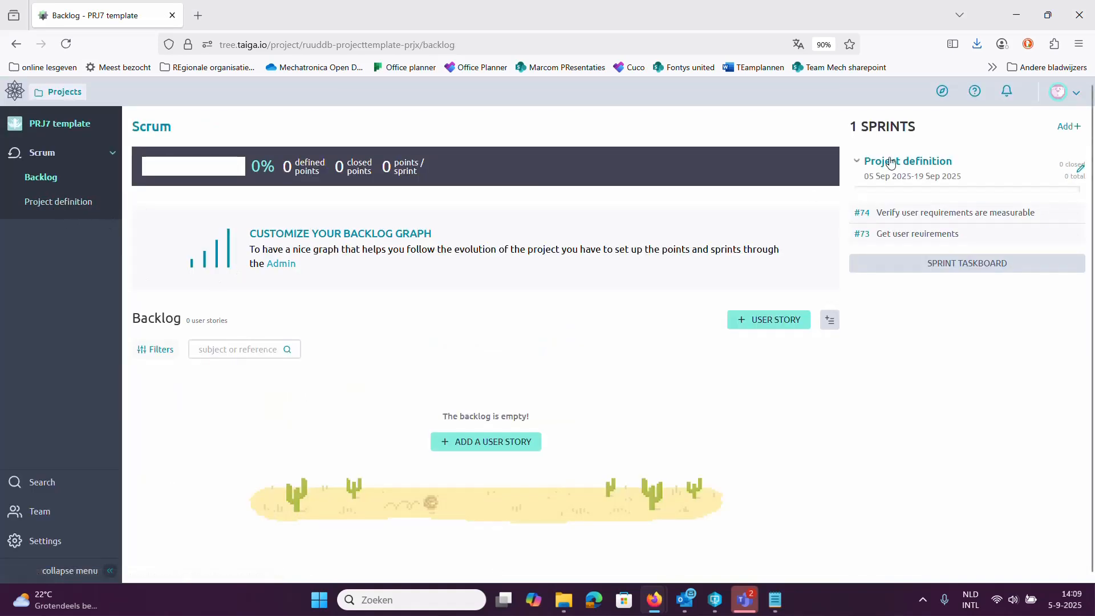
pyautogui.click(1066, 126)
pyautogui.click(496, 313)
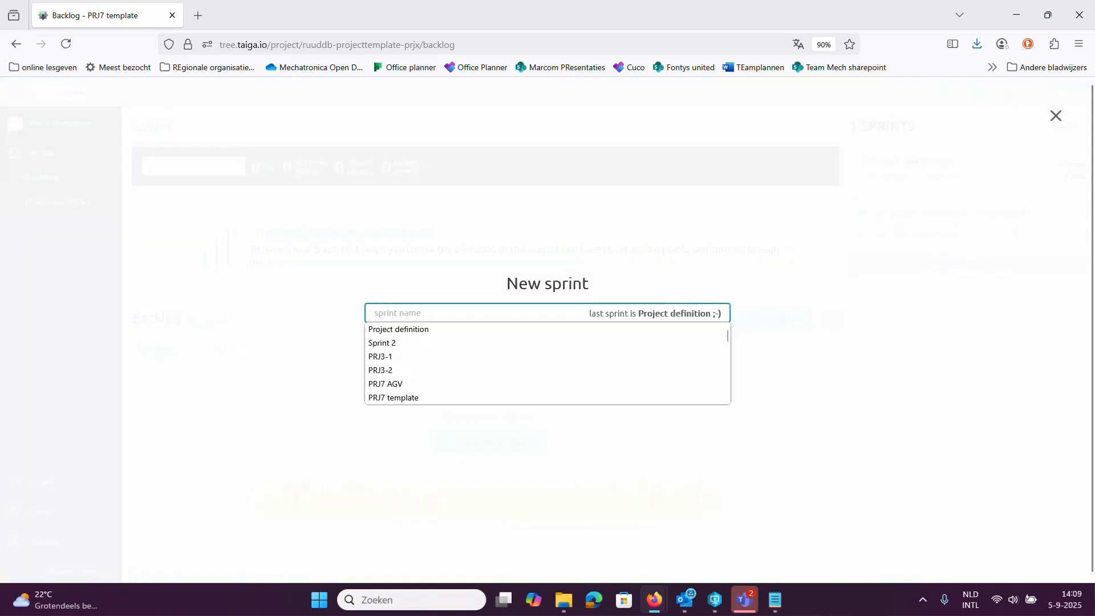
pyautogui.write('Analysis')
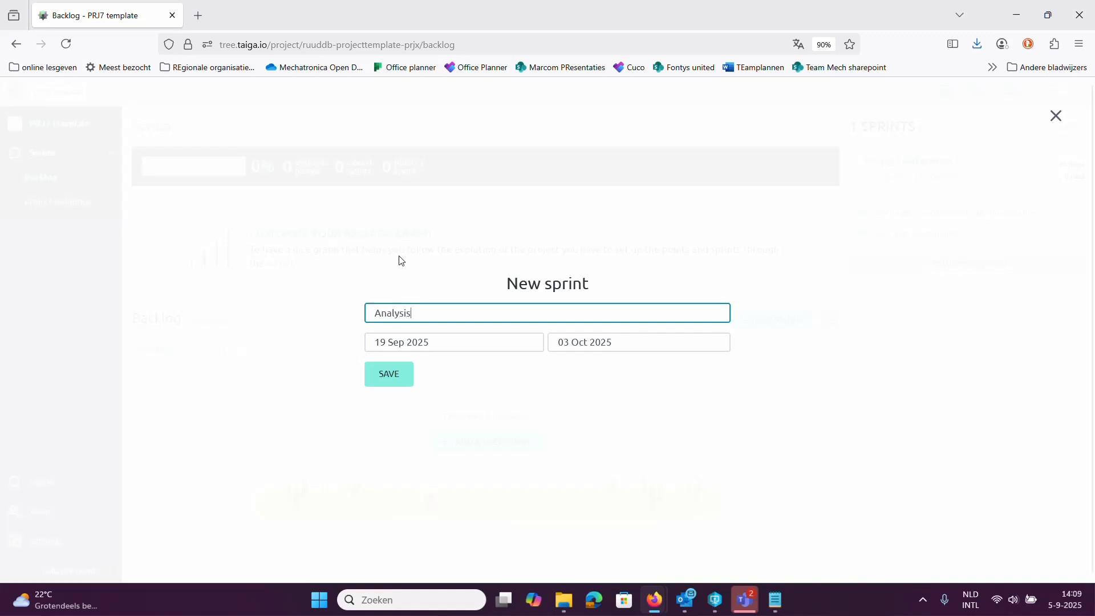
pyautogui.click(388, 376)
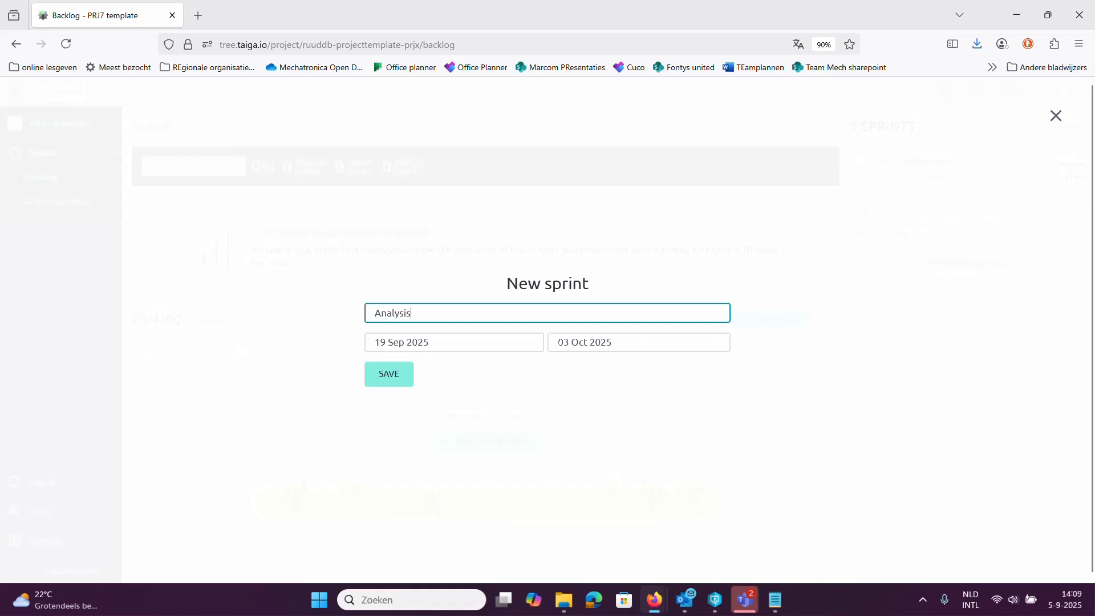
pyautogui.click(393, 384)
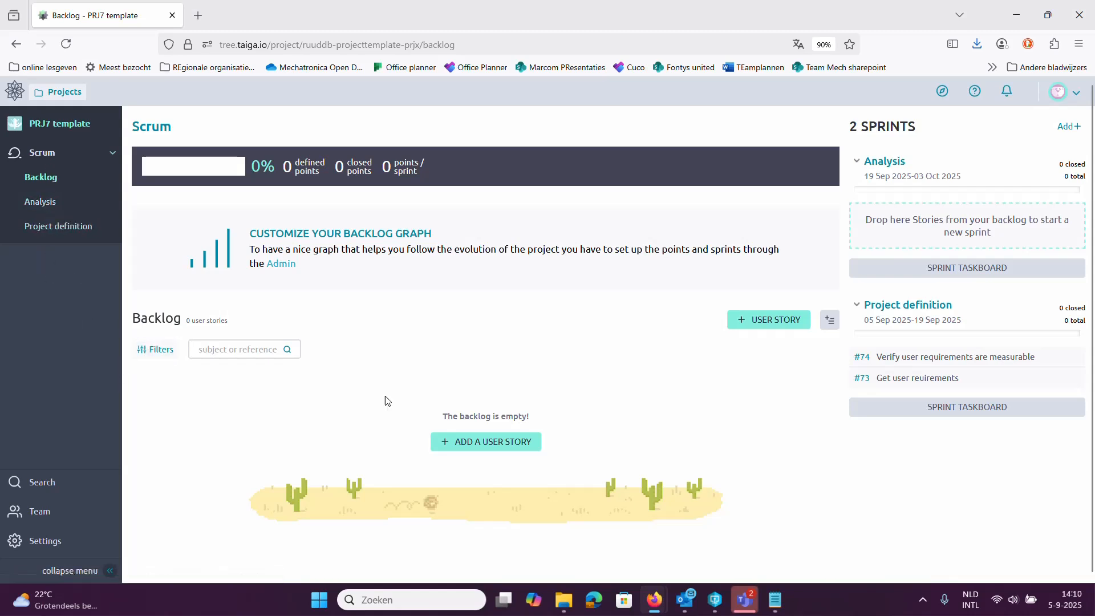
pyautogui.click(40, 201)
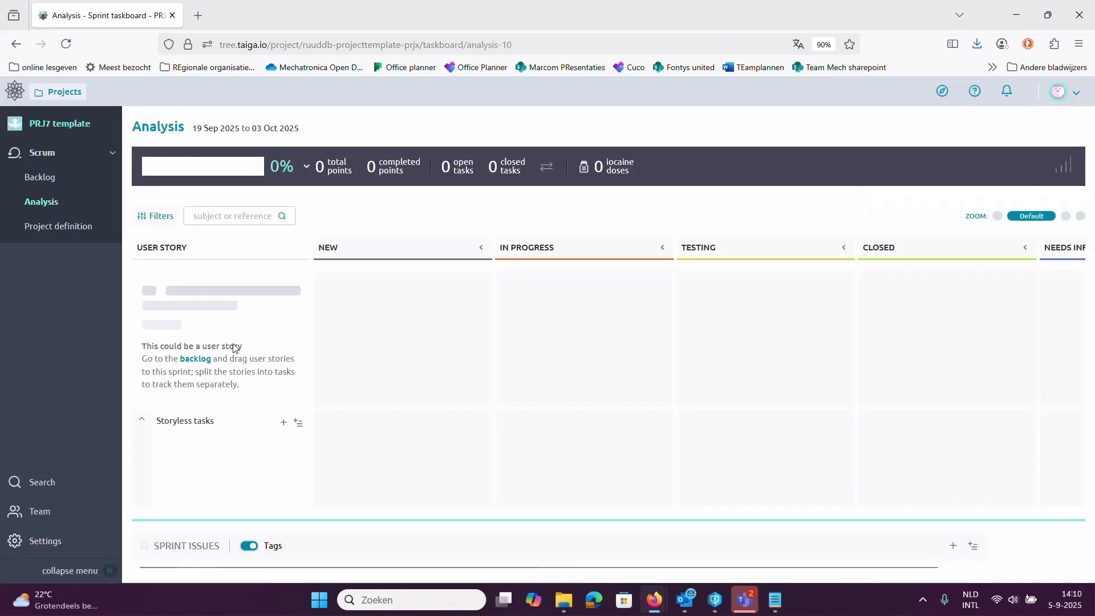
pyautogui.click(281, 422)
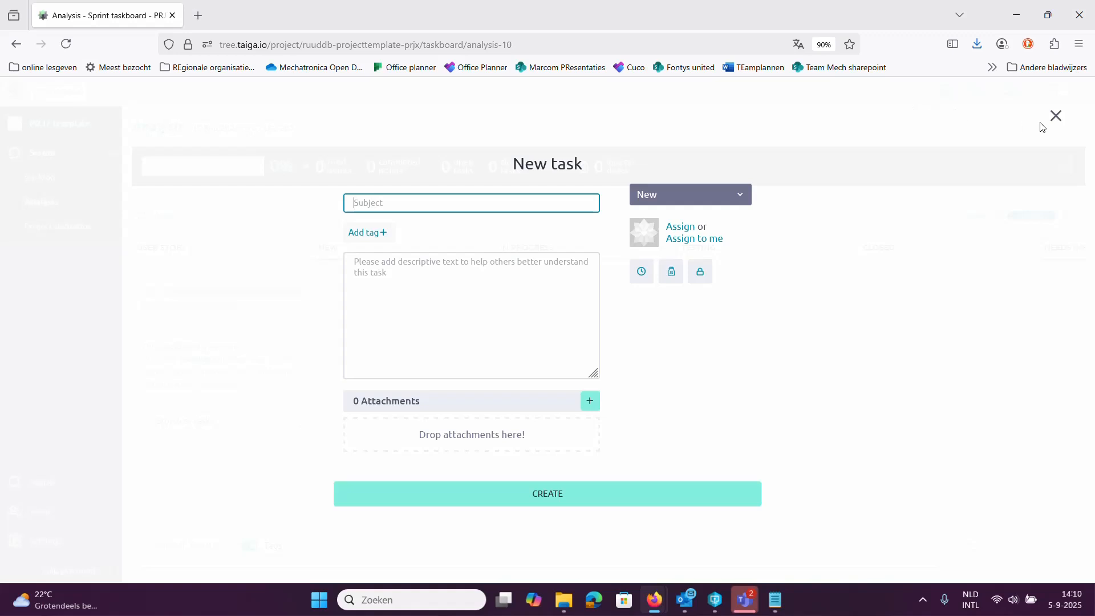
pyautogui.click(1055, 116)
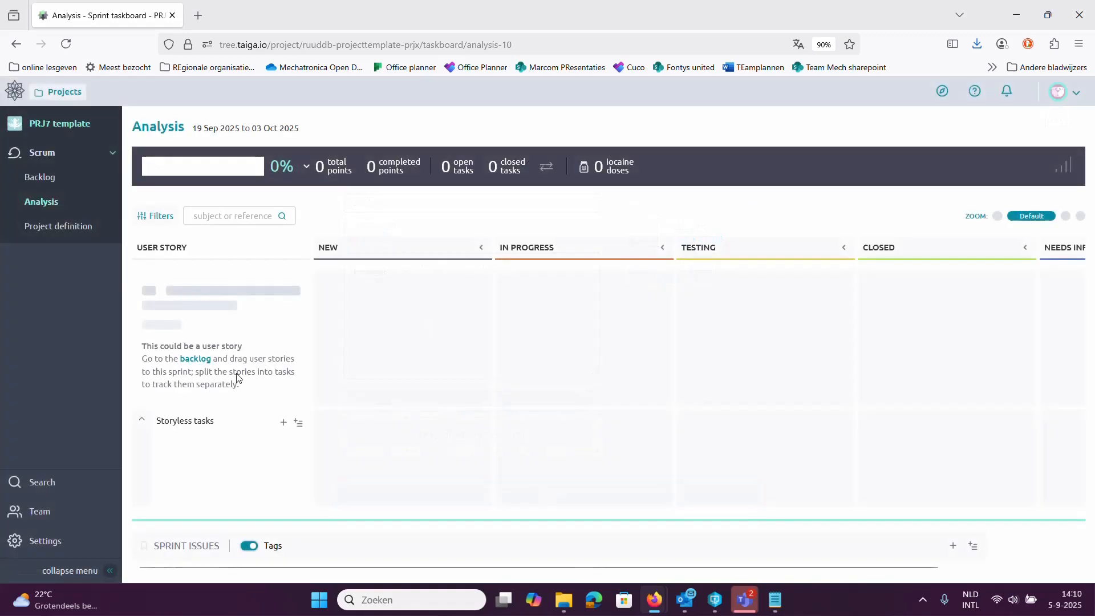
pyautogui.click(38, 178)
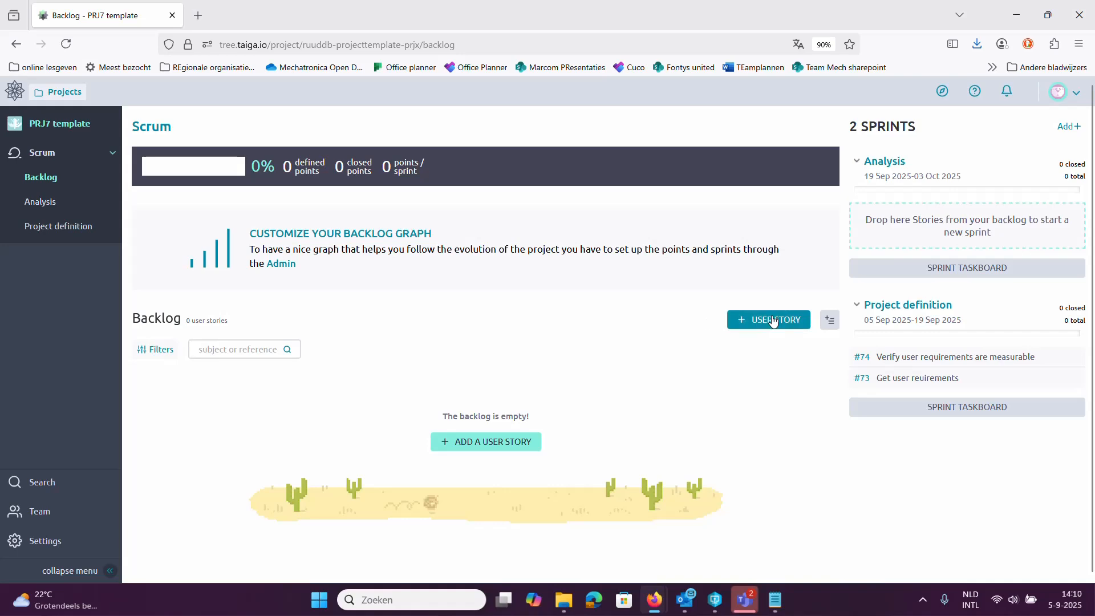
# Create user story #76 'get demo equipment' and drag it into the Analysis sprint.
pyautogui.click(750, 319)
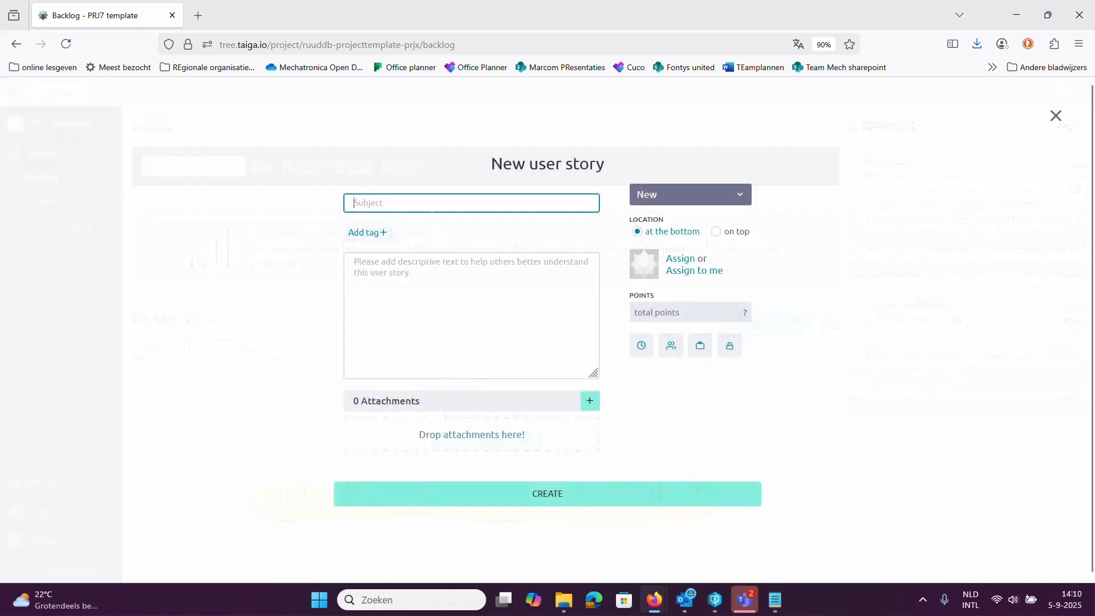
pyautogui.click(423, 206)
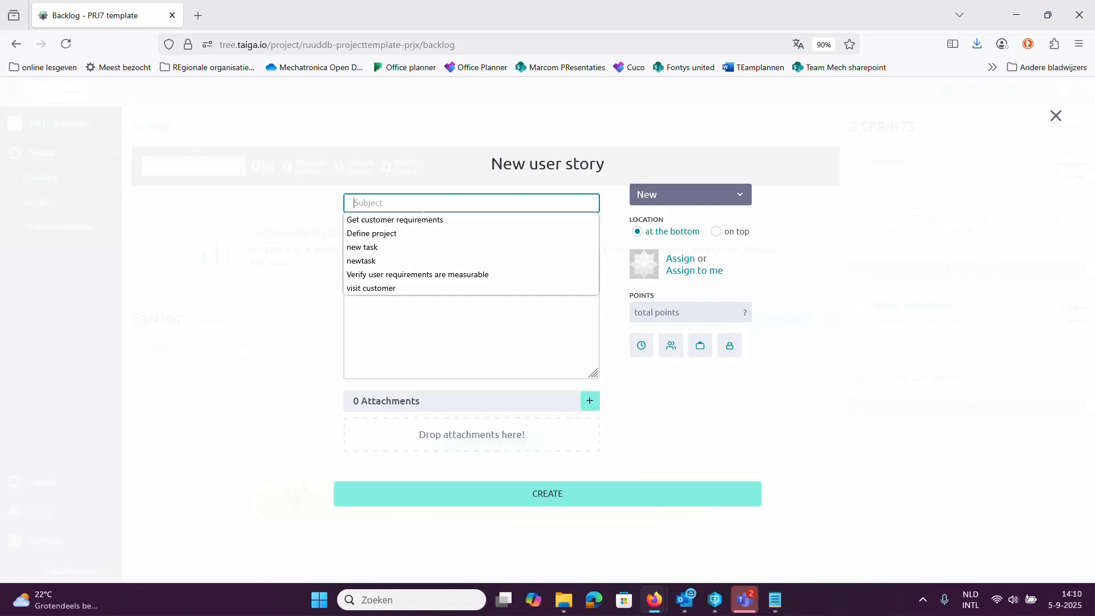
pyautogui.write('get demo e')
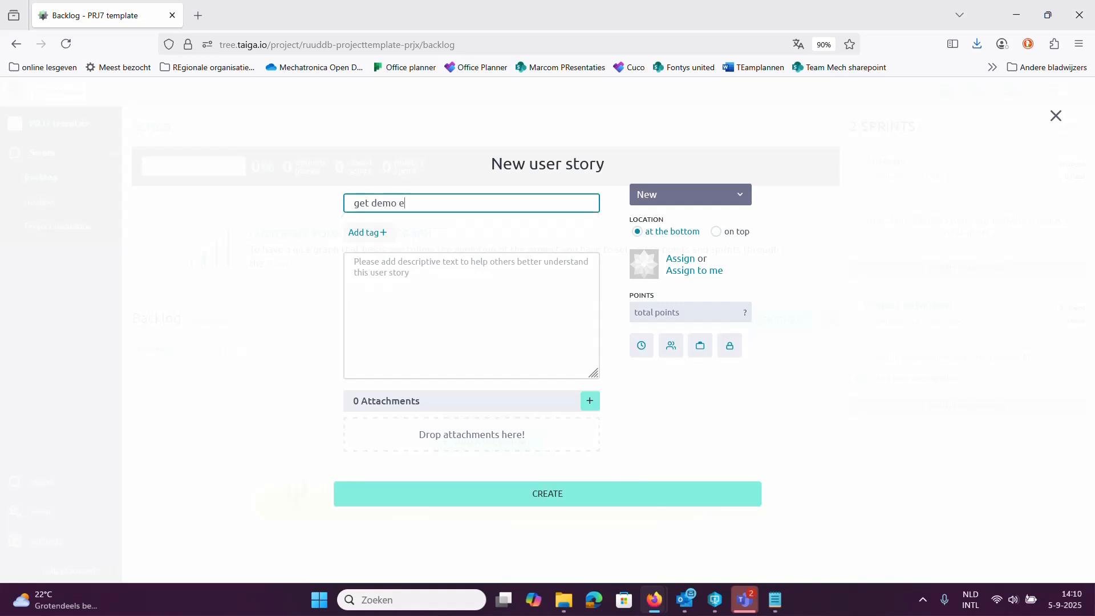
pyautogui.write('quipment')
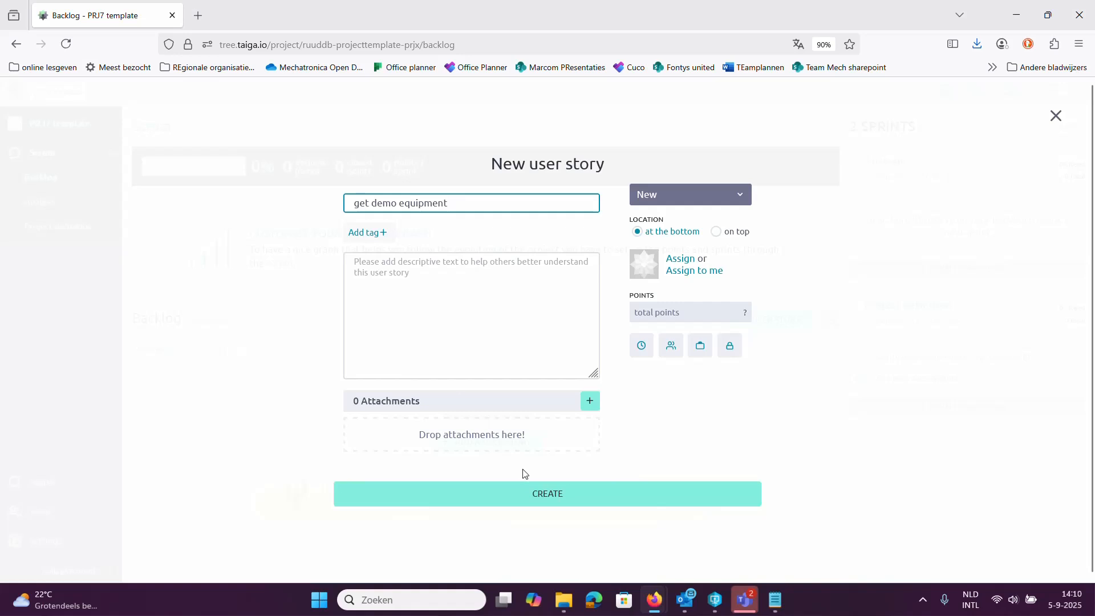
pyautogui.click(533, 493)
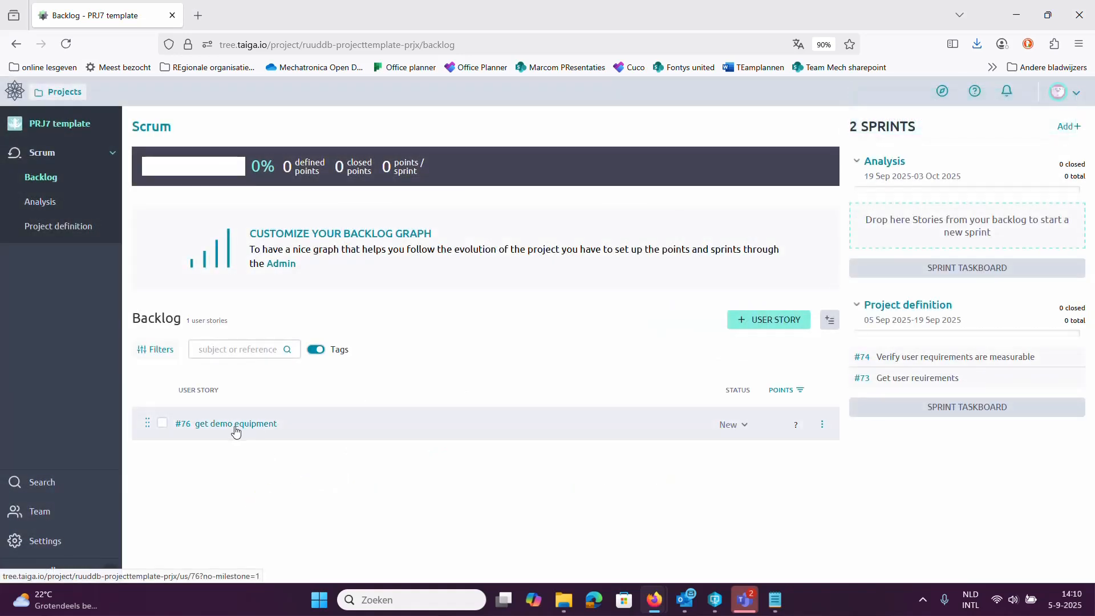
pyautogui.moveTo(236, 430); pyautogui.dragTo(931, 223)
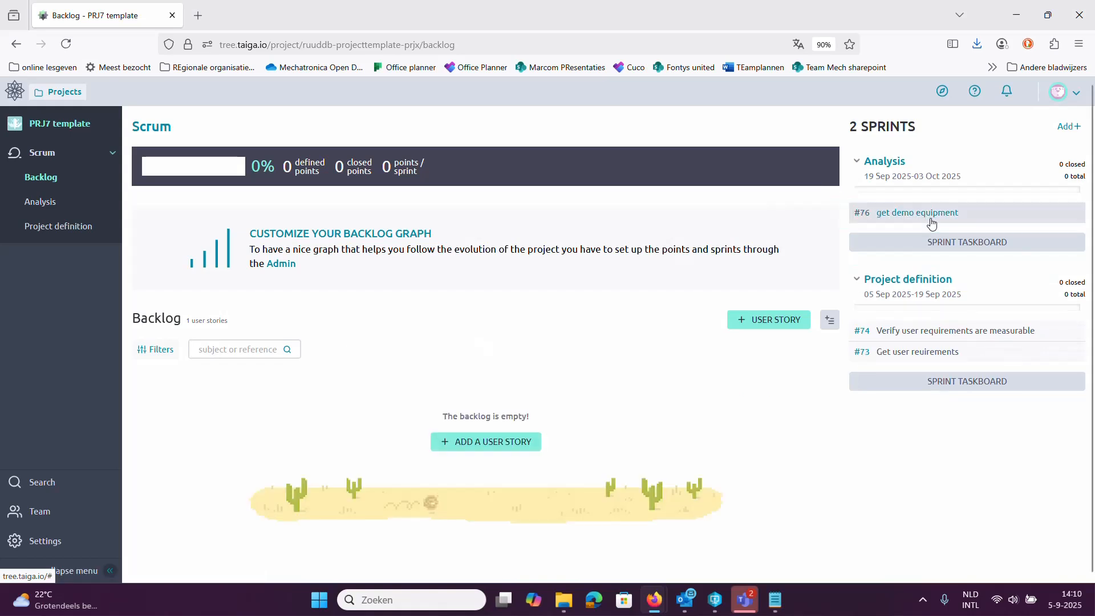
# Add the task 'call customer' to story #76 on the Analysis taskboard.
pyautogui.click(55, 204)
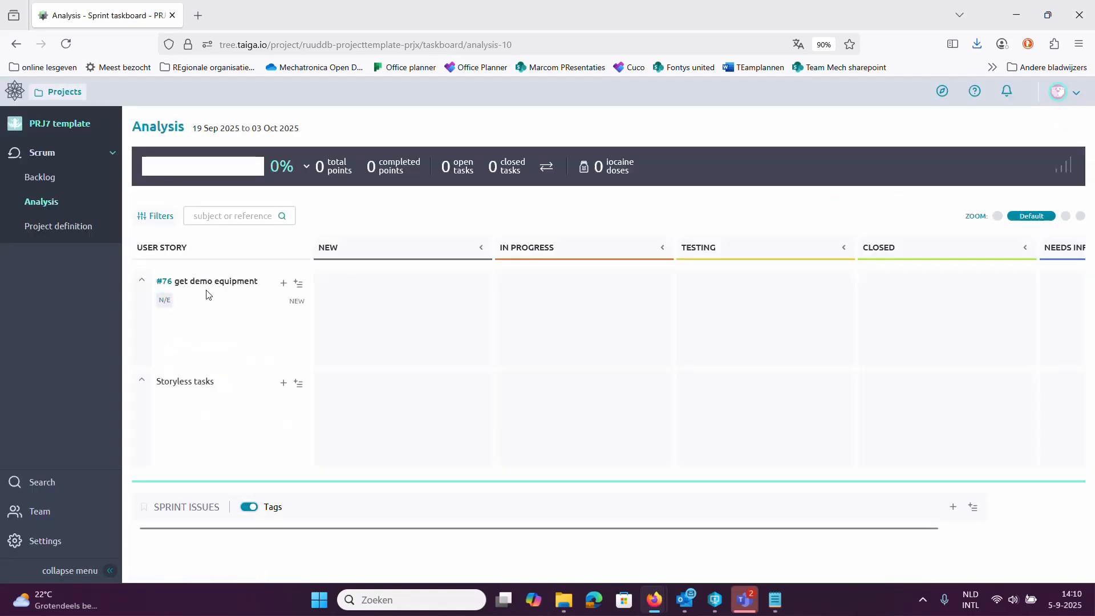
pyautogui.click(282, 284)
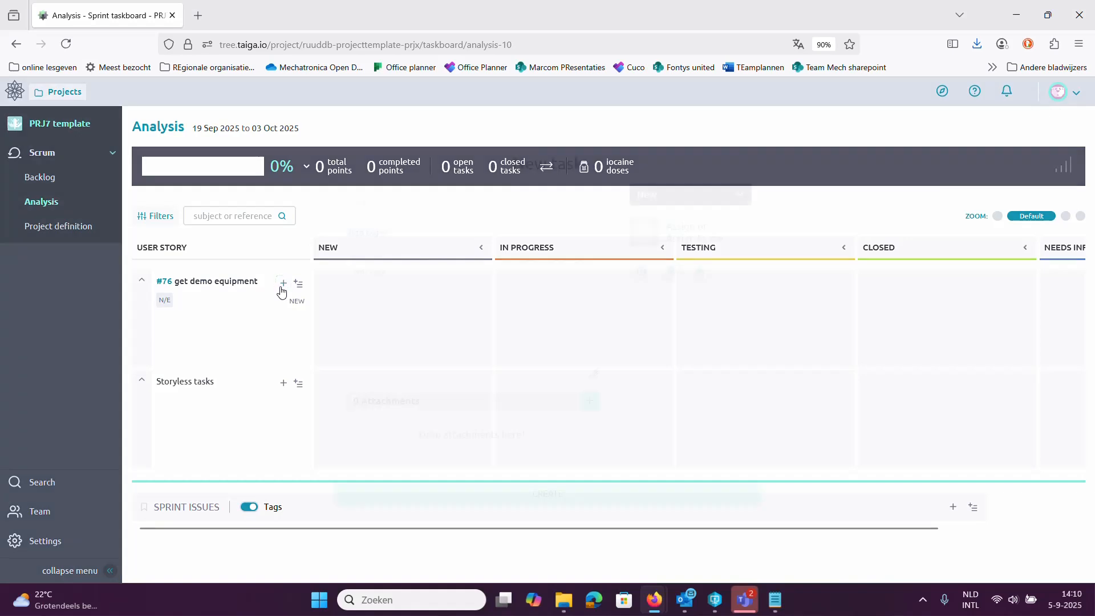
pyautogui.write('c')
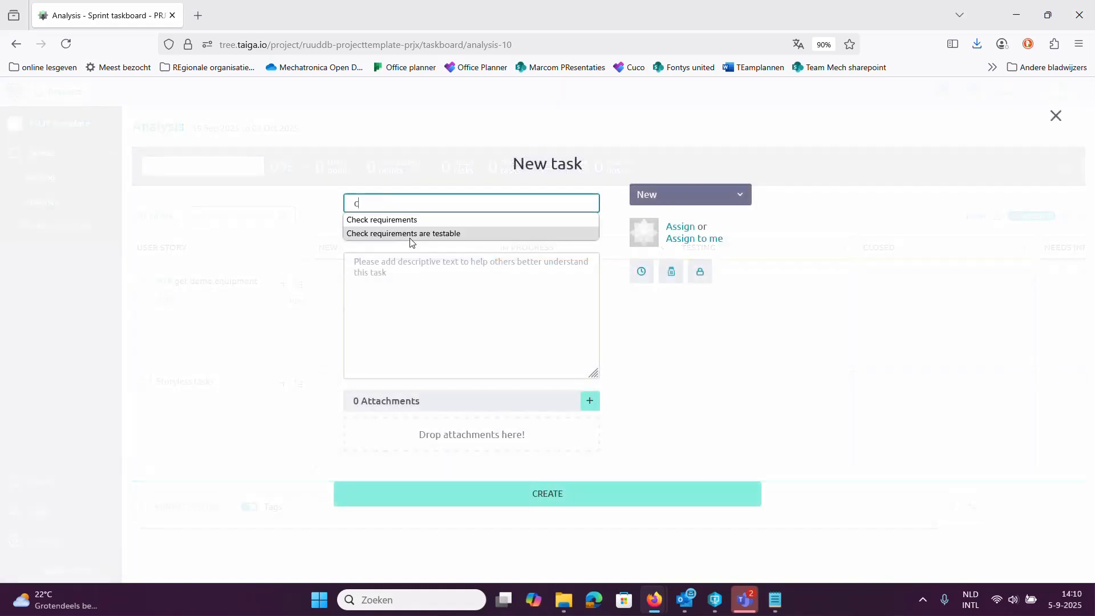
pyautogui.write('all customer')
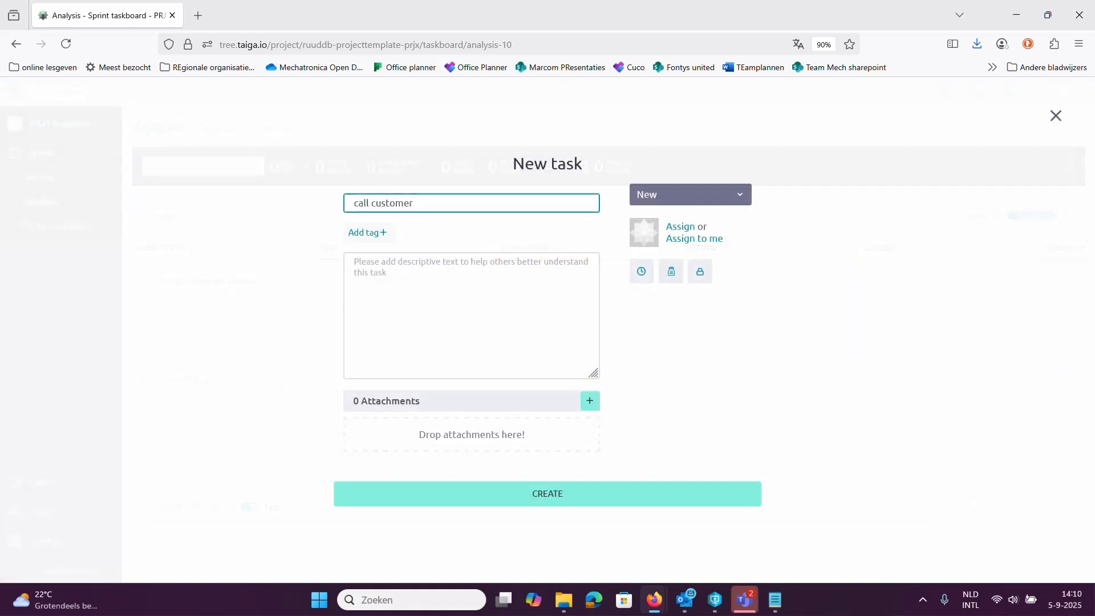
pyautogui.click(483, 494)
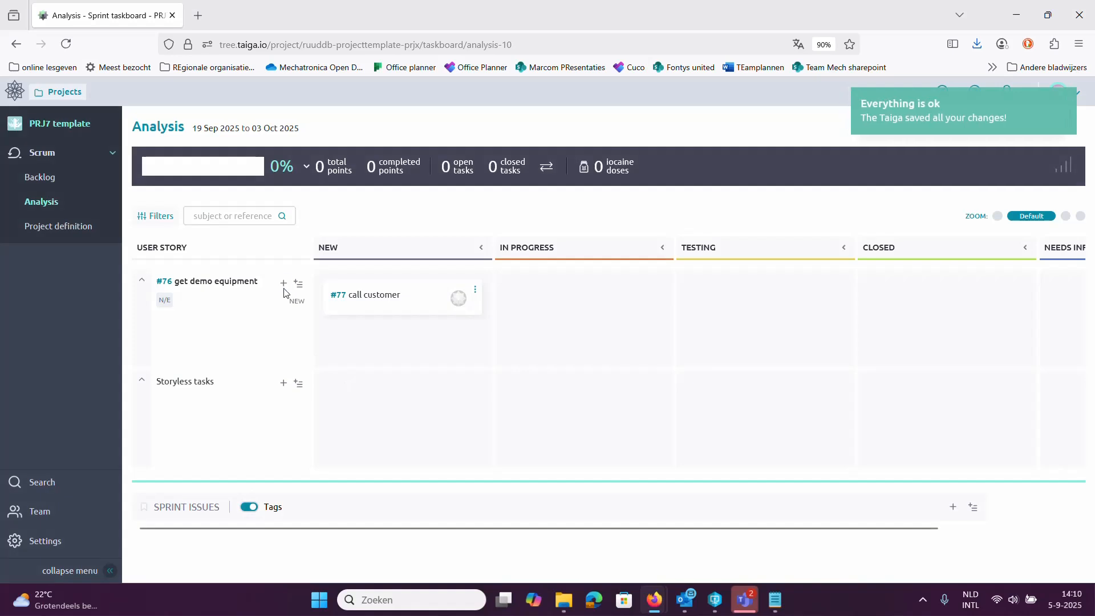
pyautogui.click(297, 285)
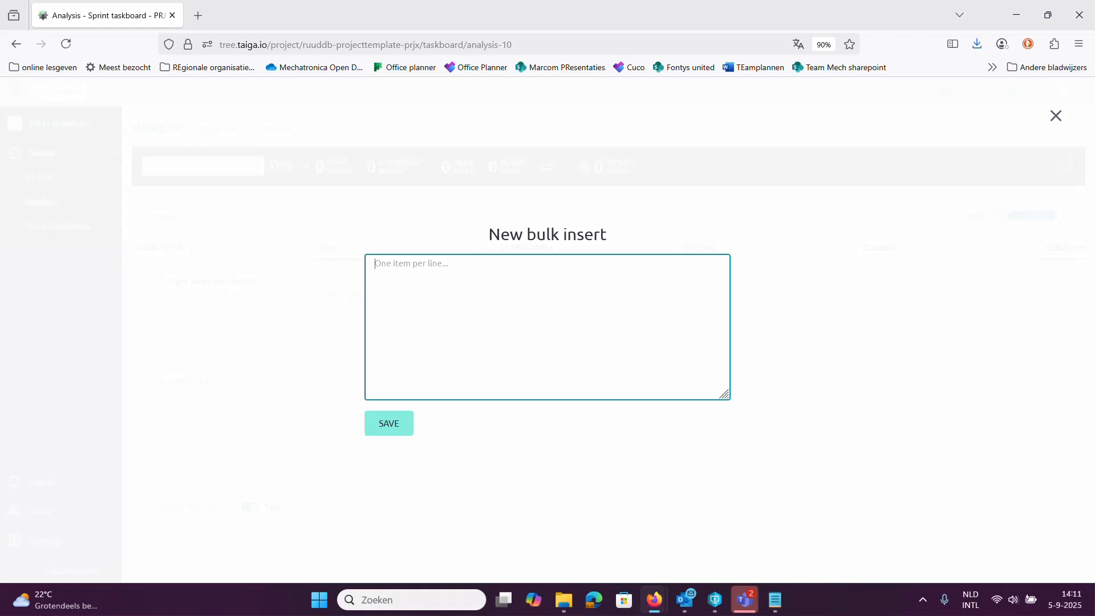
# Bulk-add tasks 'get a car', 'plan the visit' and 'get the equipment' to story #76.
pyautogui.write('get a car')
pyautogui.click(388, 430)
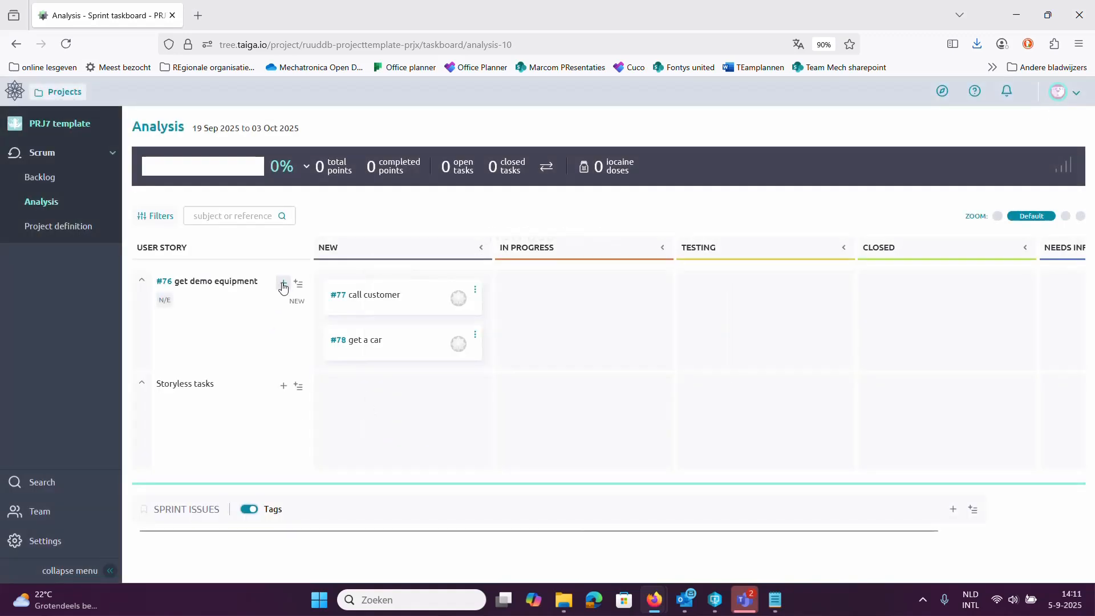
pyautogui.click(301, 284)
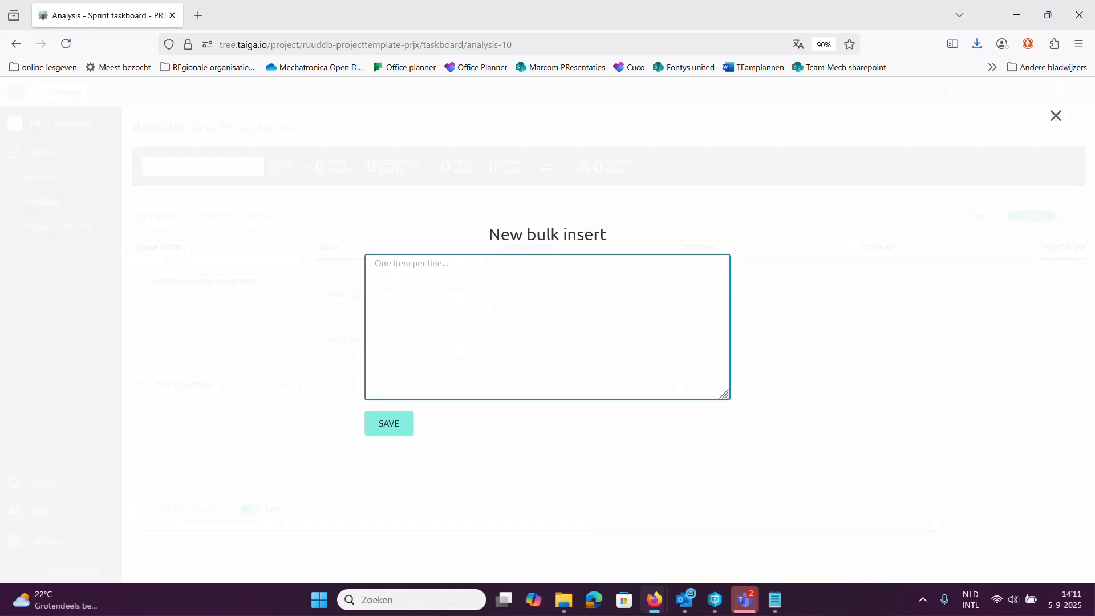
pyautogui.write('plan the visit')
pyautogui.press('Return')
pyautogui.write('get the equipm')
pyautogui.click(377, 434)
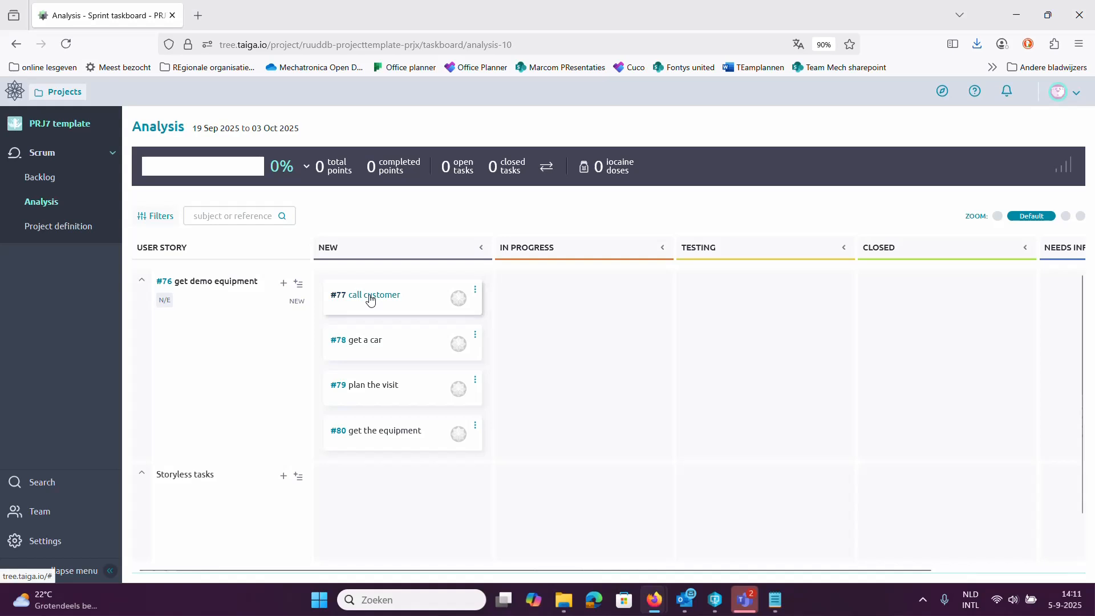
# Move 'call customer' through In Progress to Closed, and 'get a car' into In Progress.
pyautogui.moveTo(376, 297); pyautogui.dragTo(539, 311)
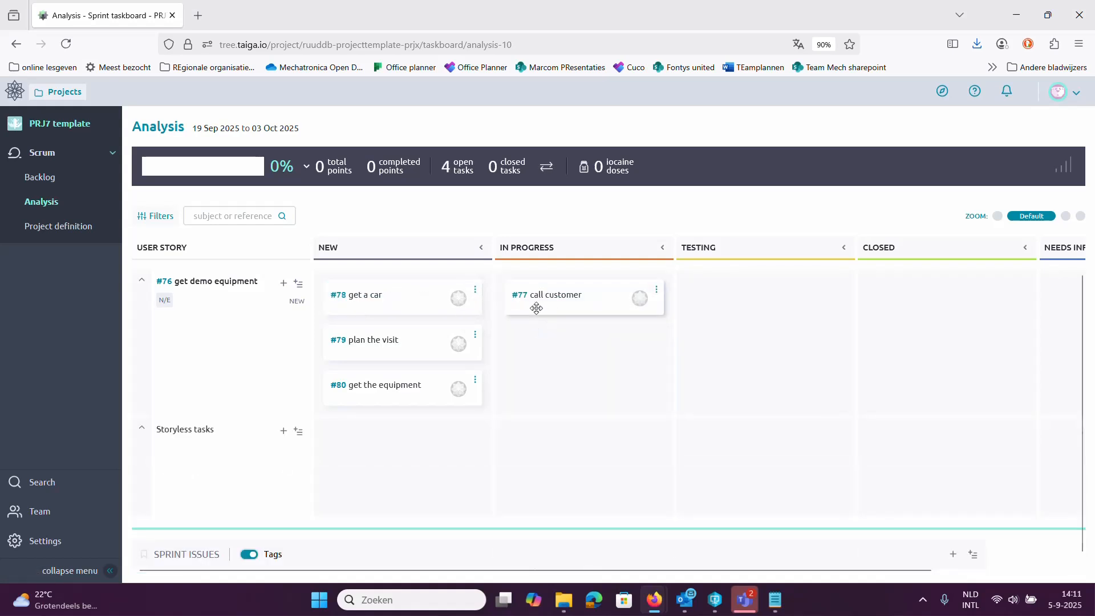
pyautogui.moveTo(411, 299); pyautogui.dragTo(570, 341)
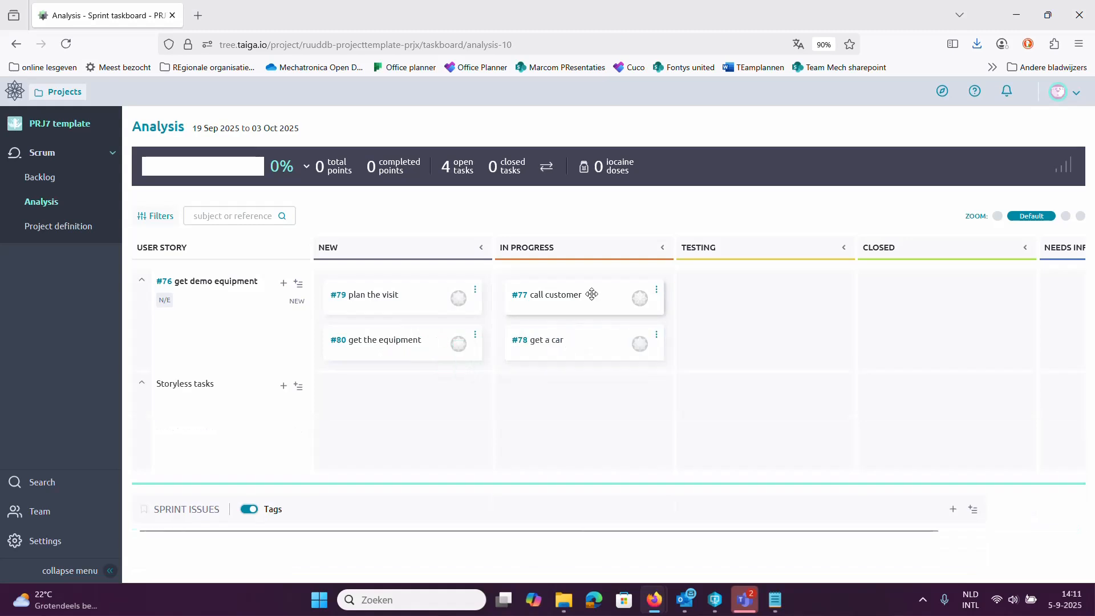
pyautogui.moveTo(537, 306); pyautogui.dragTo(923, 312)
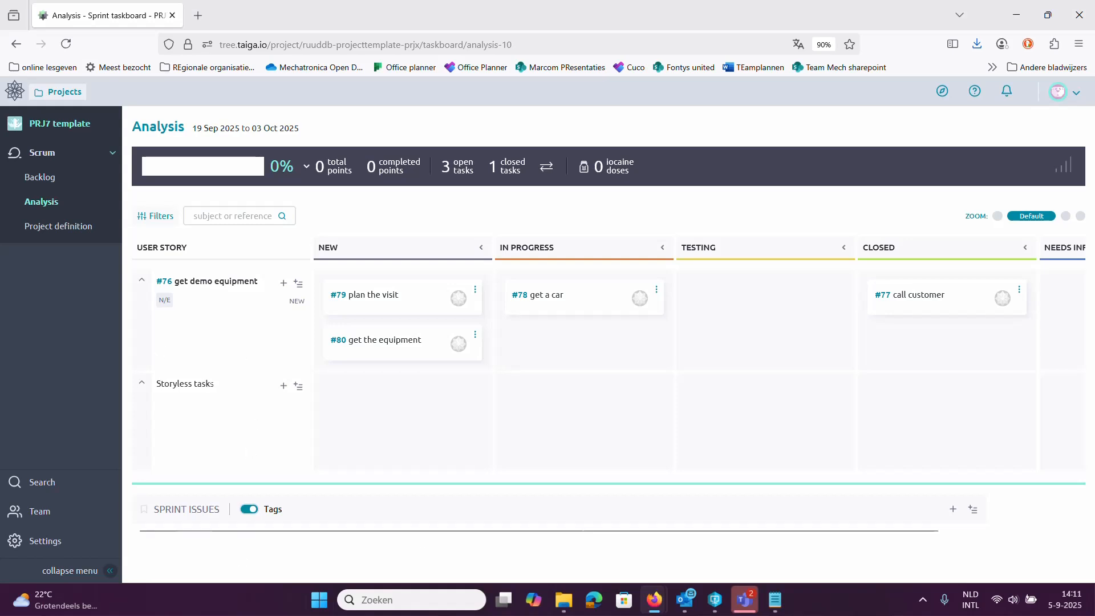
# Discard a started storyless task, then move 'plan the visit' and 'get a car' into Testing.
pyautogui.click(283, 385)
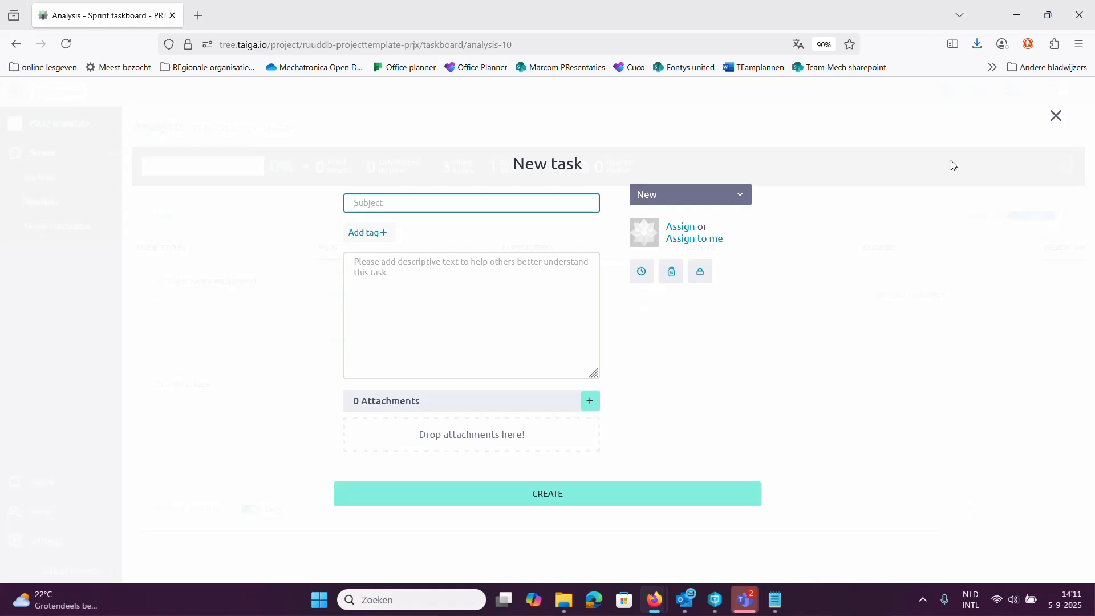
pyautogui.click(1064, 119)
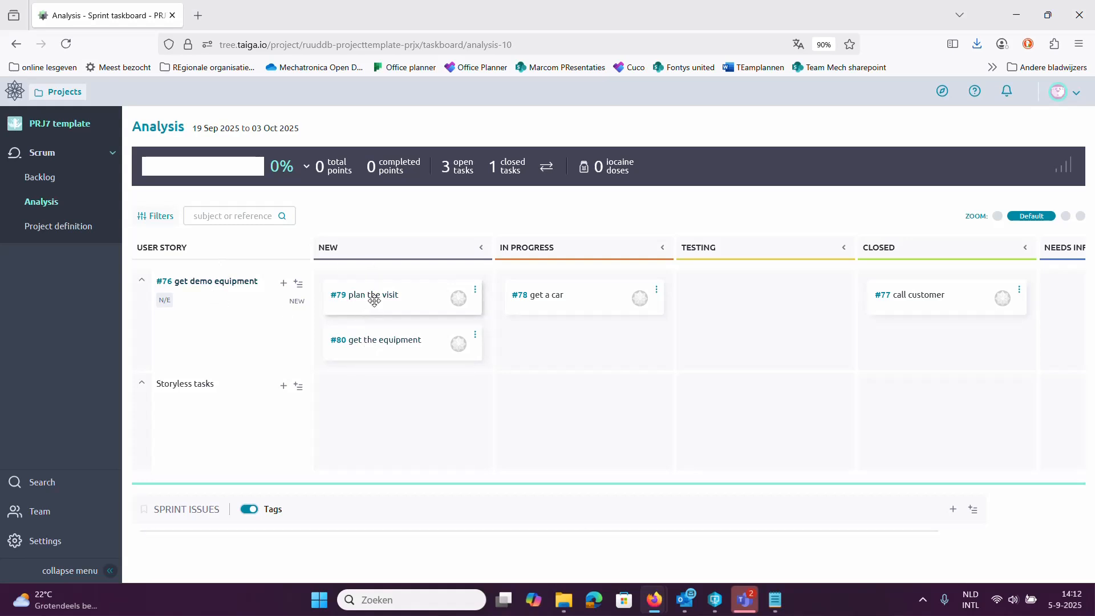
pyautogui.moveTo(374, 298); pyautogui.dragTo(710, 322)
pyautogui.moveTo(539, 308); pyautogui.dragTo(707, 345)
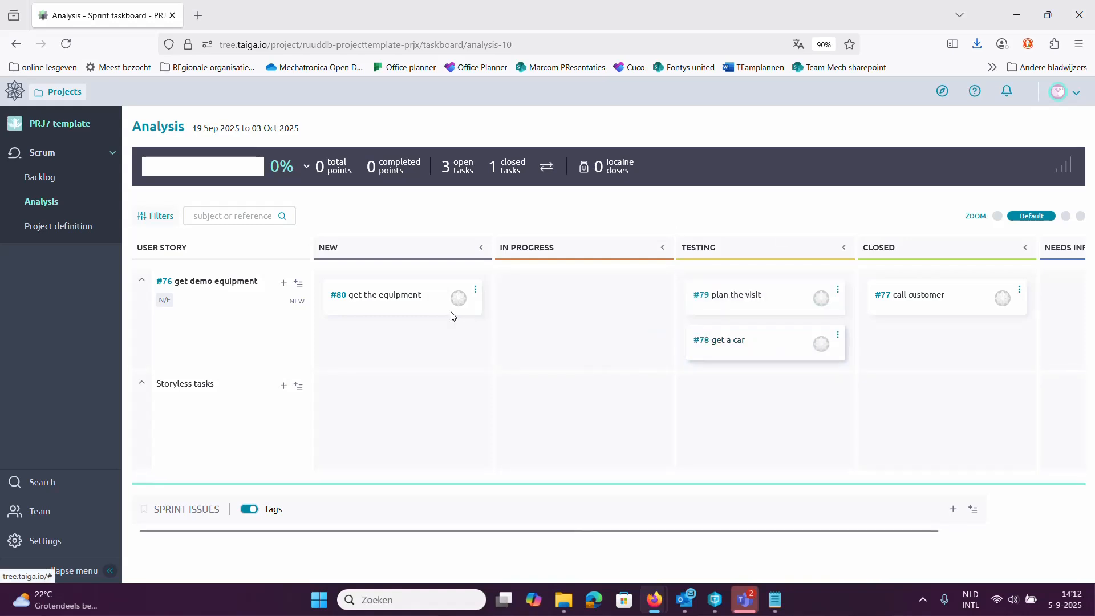